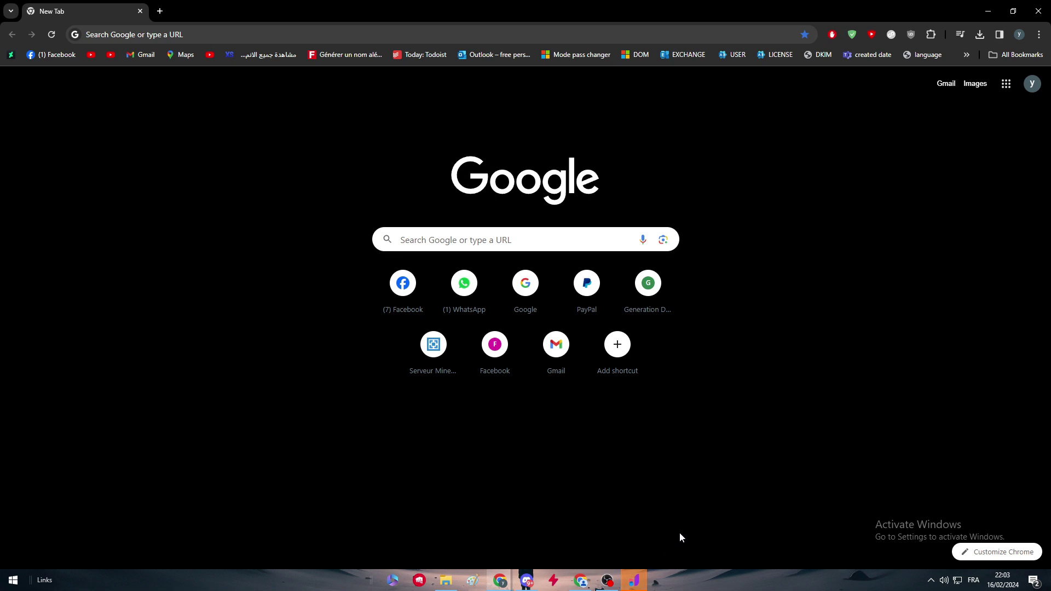
click(635, 582)
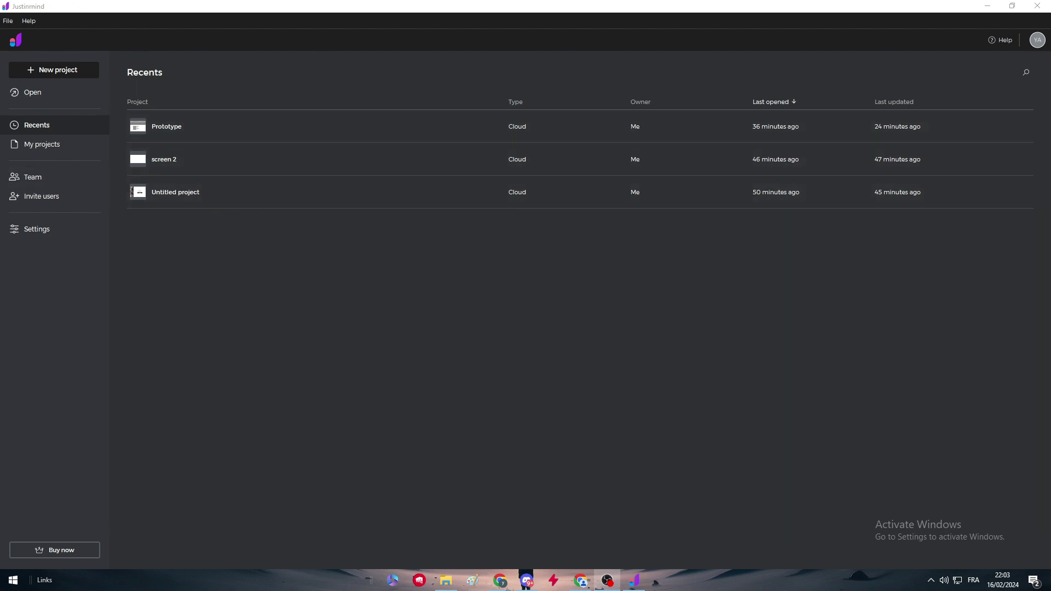
click(608, 580)
drag(421, 245, 696, 87)
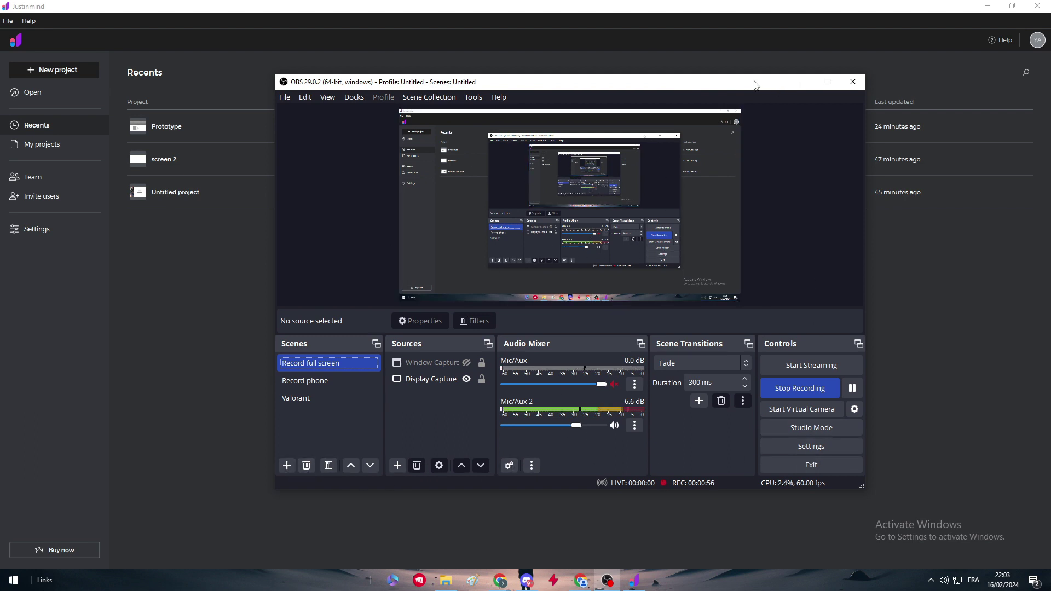
click(803, 82)
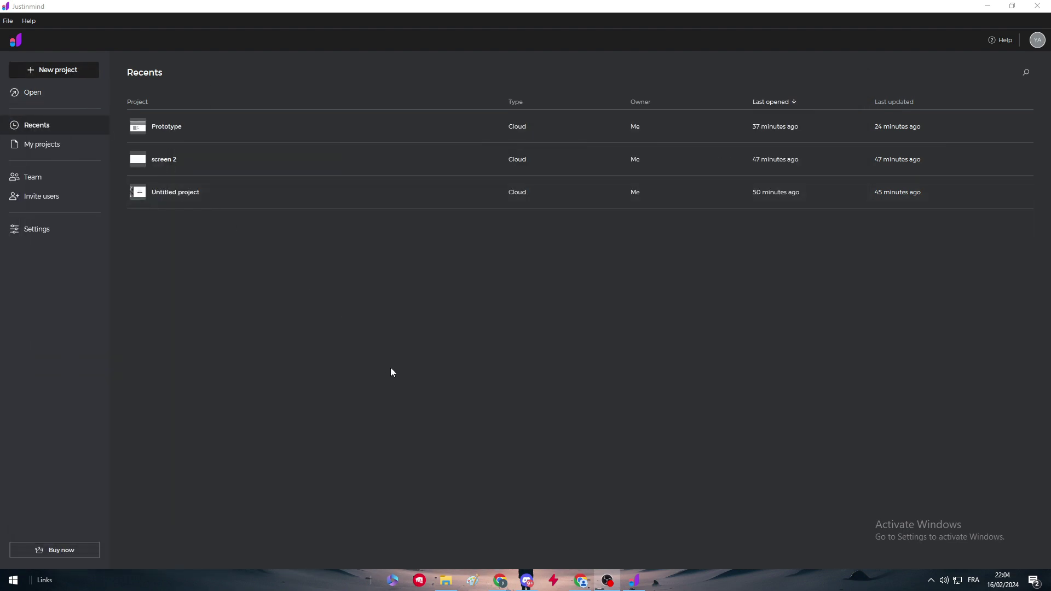
- Switch to Chrome, search Google Images for "user interface examples", and open the Shoutem mobile user interface example
mouse_move(502, 581)
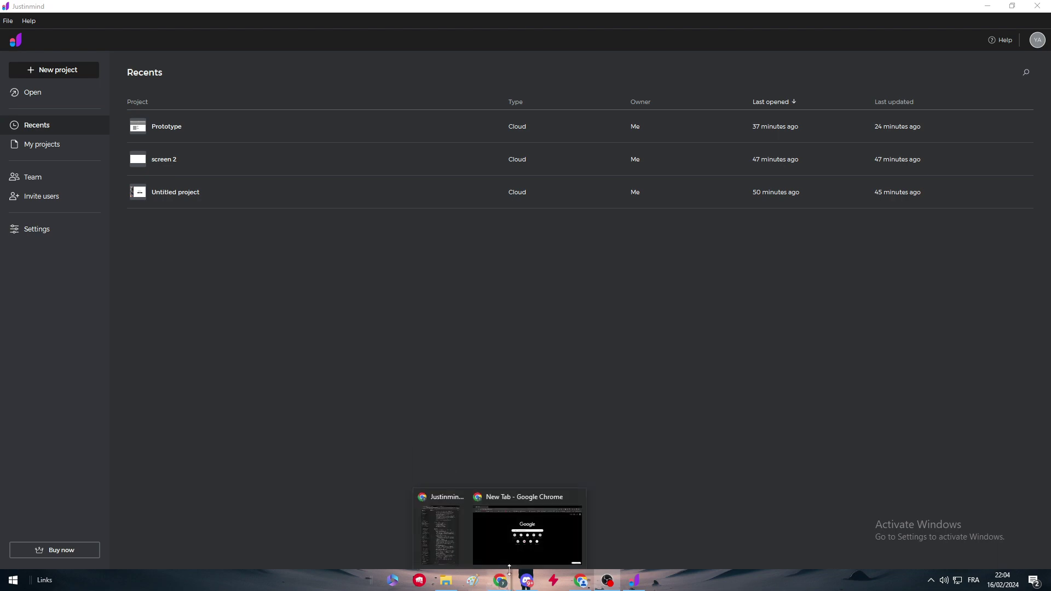
click(529, 534)
click(245, 35)
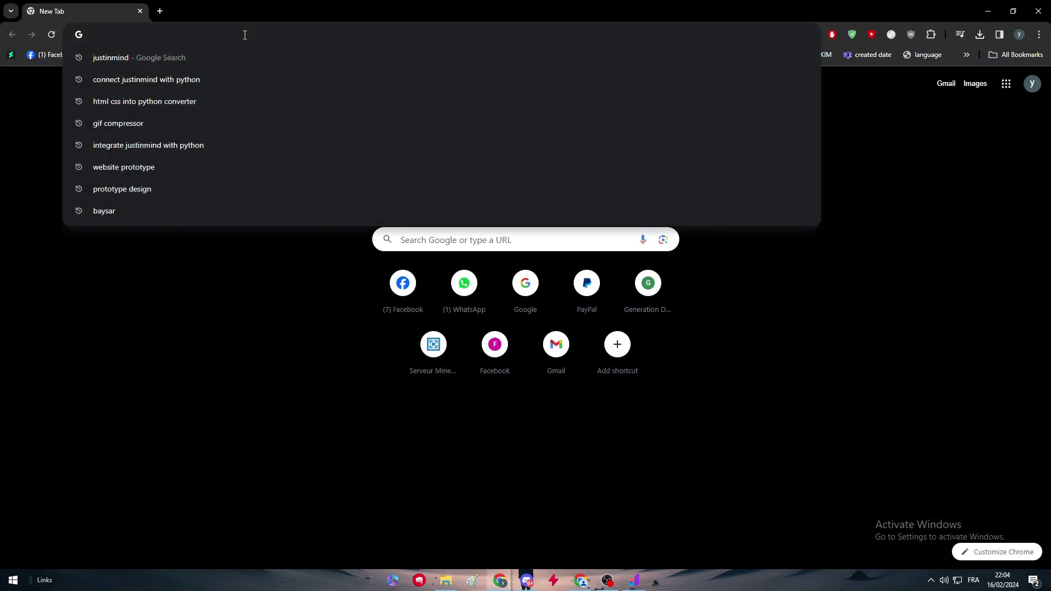
text(user interfac)
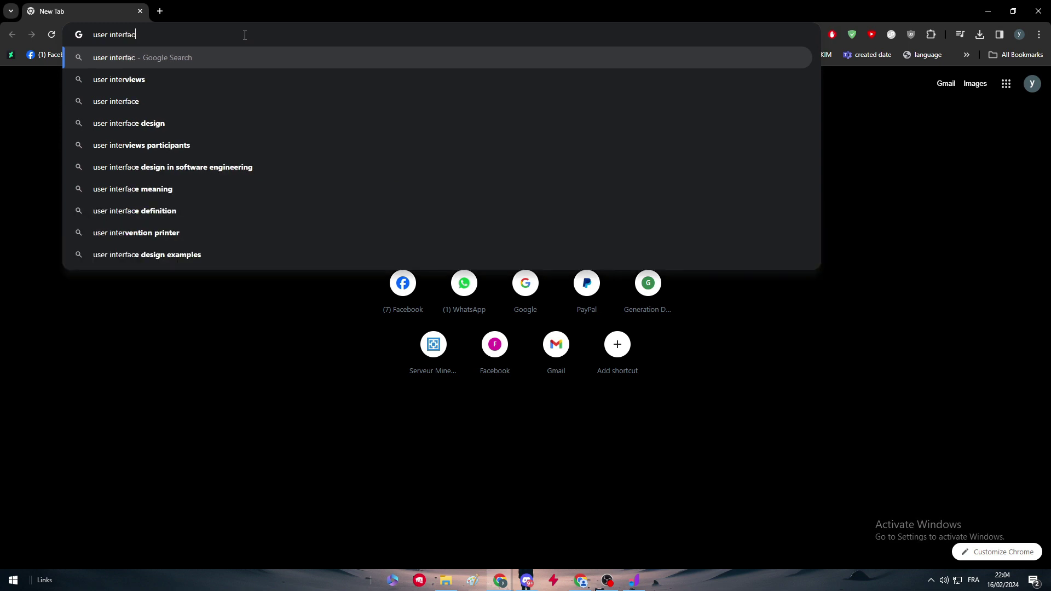
text(e examples)
key(Return)
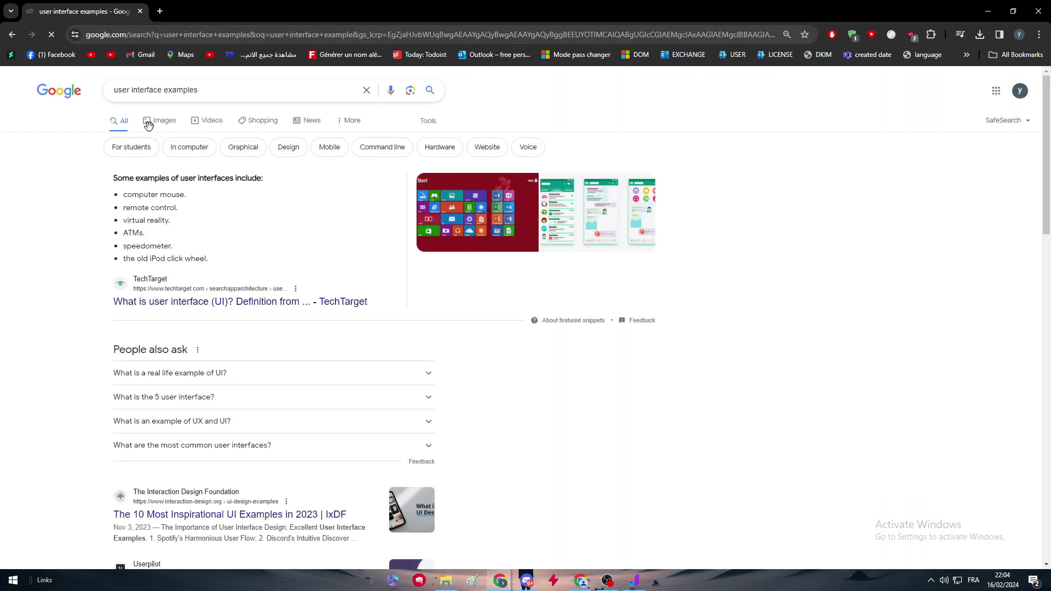
click(159, 130)
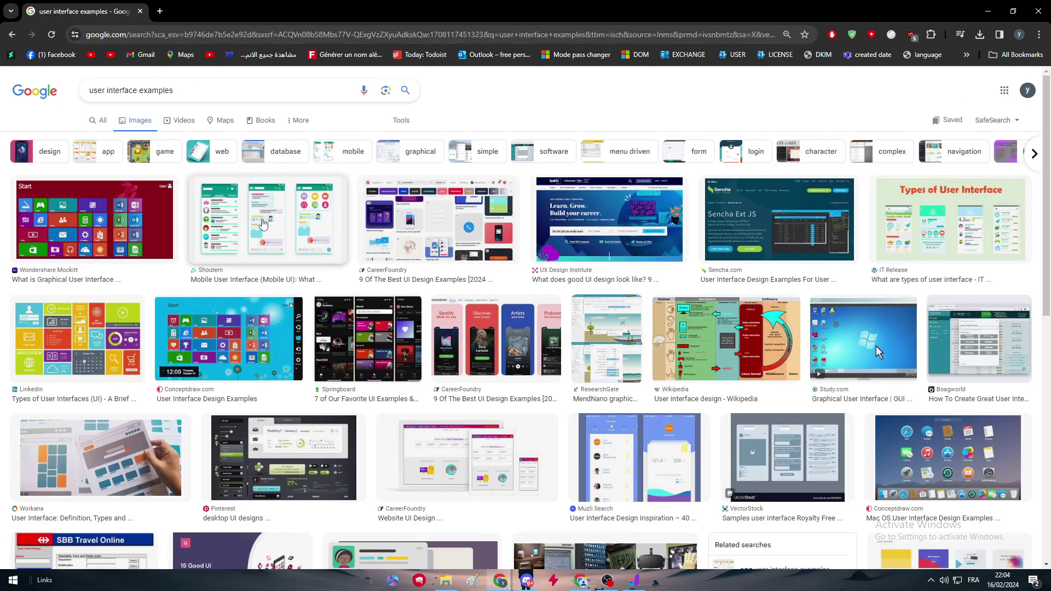
click(267, 232)
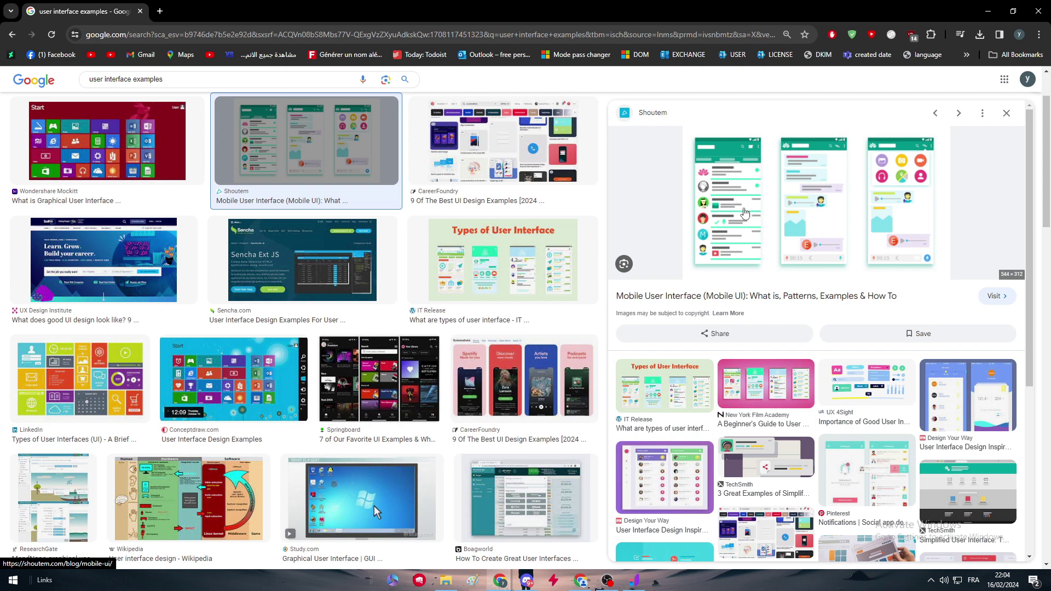
- Switch to Justinmind and create a new mobile cloud project named UI for the iPhone 15 Pro Max
mouse_move(633, 580)
click(641, 526)
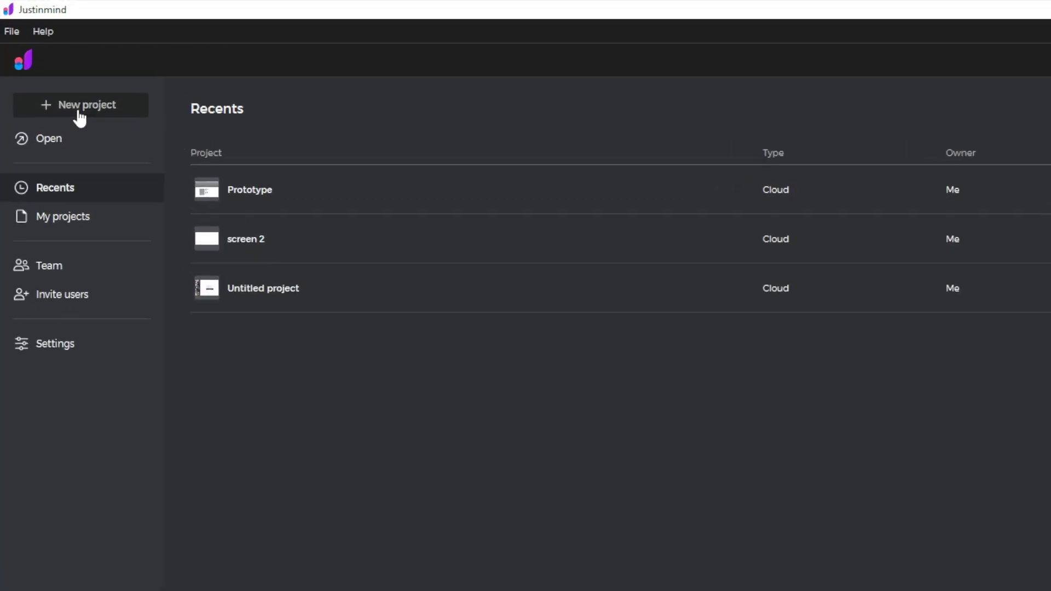
click(80, 112)
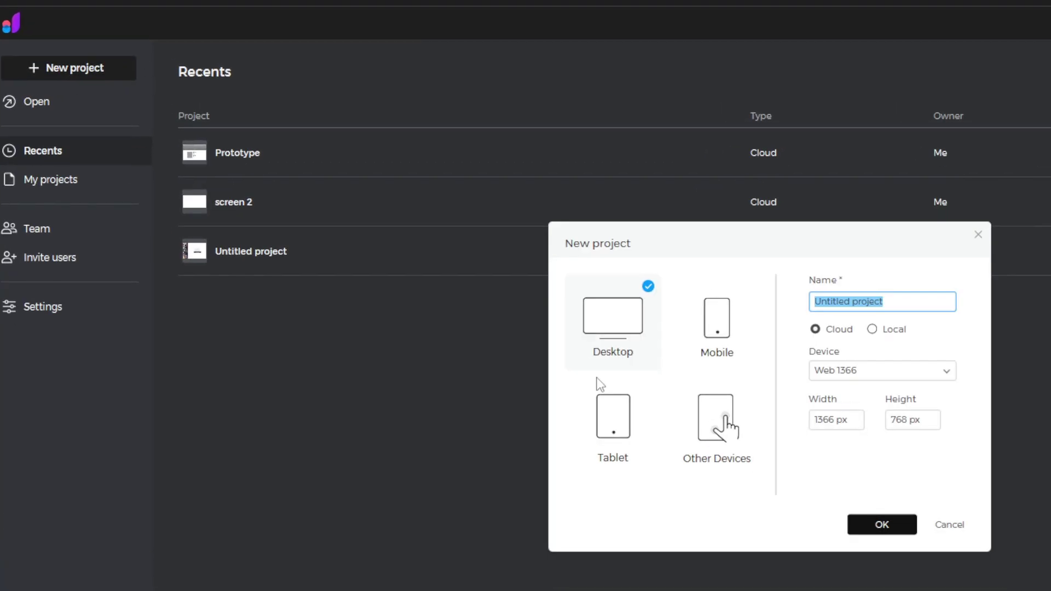
click(746, 363)
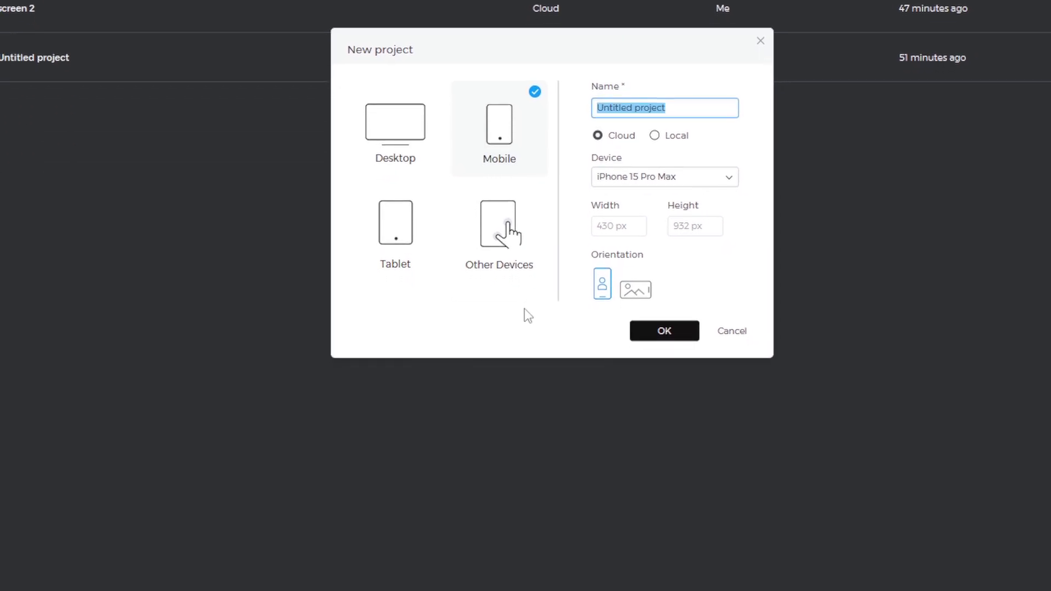
key(BackSpace)
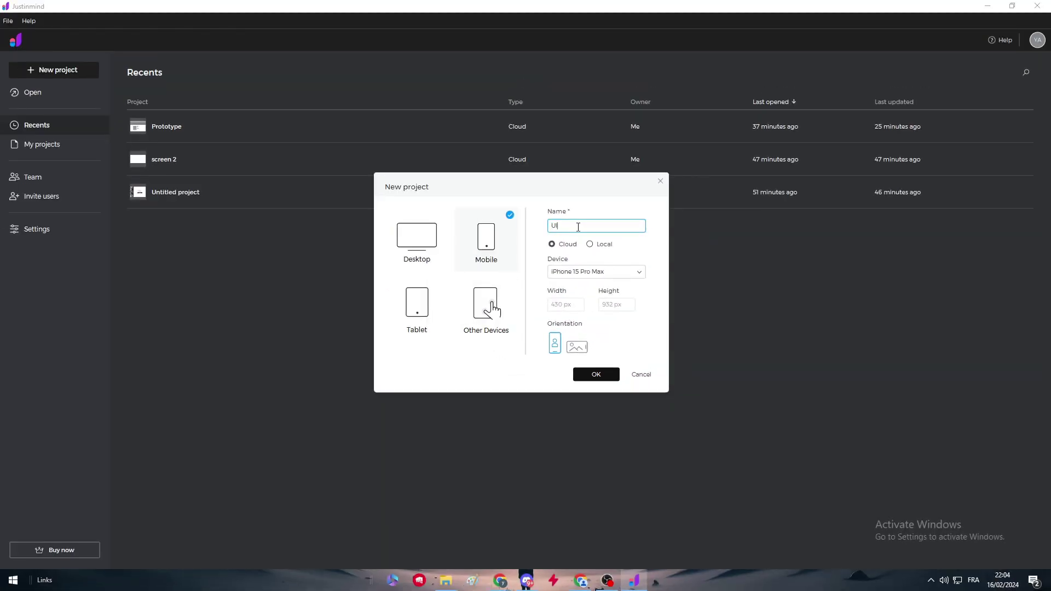
click(639, 272)
click(639, 272)
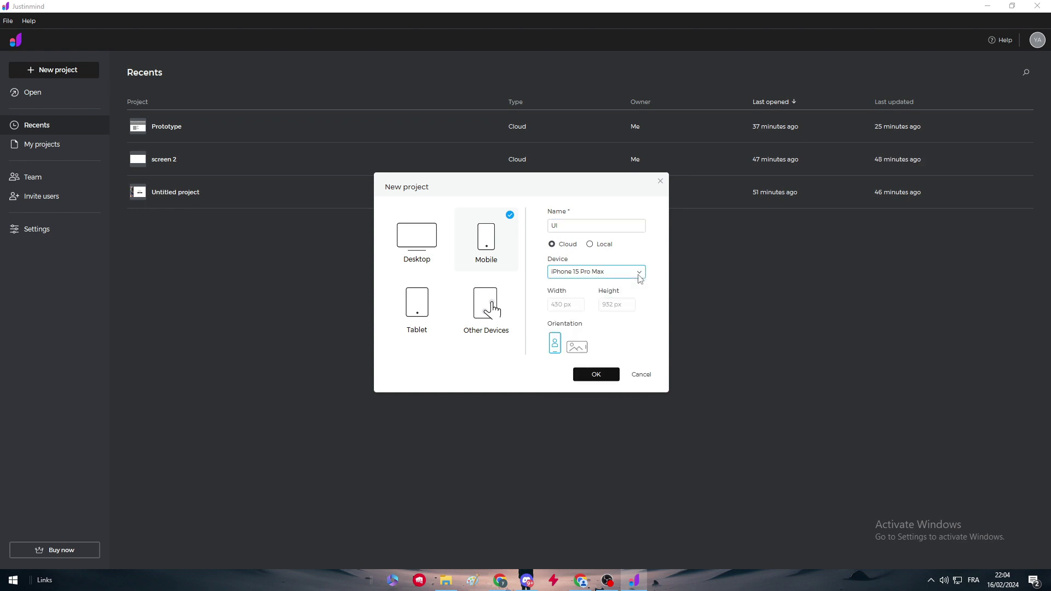
click(597, 380)
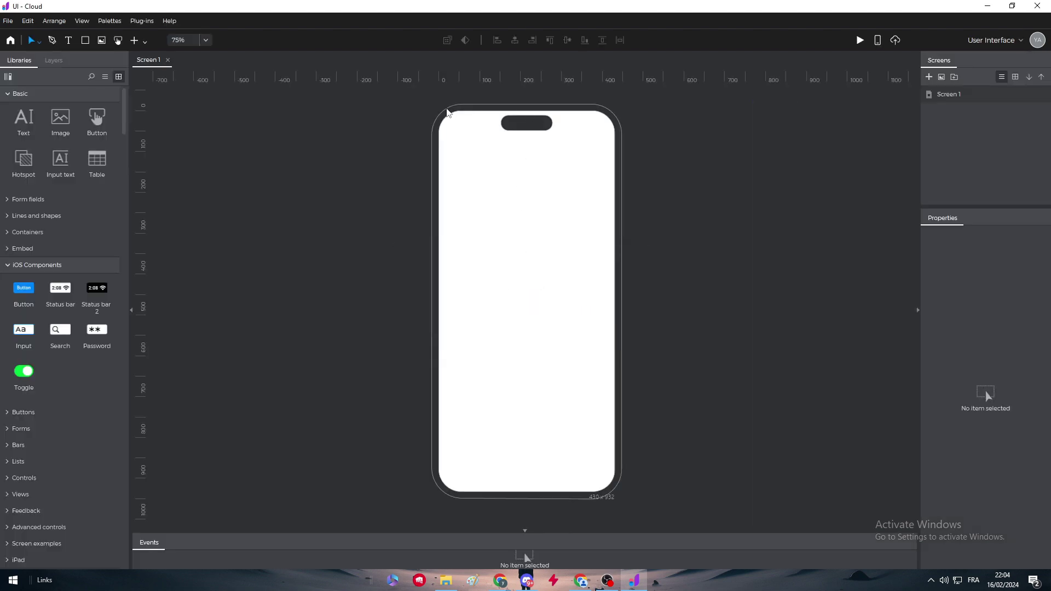
- Place the Status bar 2 component along the phone screen's top edge at Y 0 and widen it to 382 px
click(651, 167)
drag(460, 141, 593, 304)
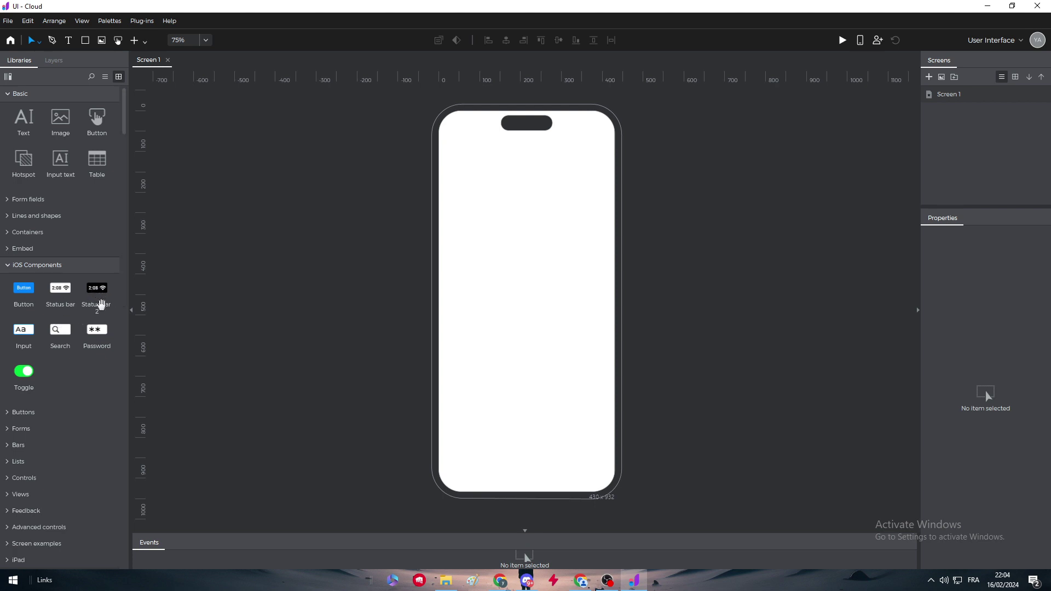
drag(103, 293, 462, 116)
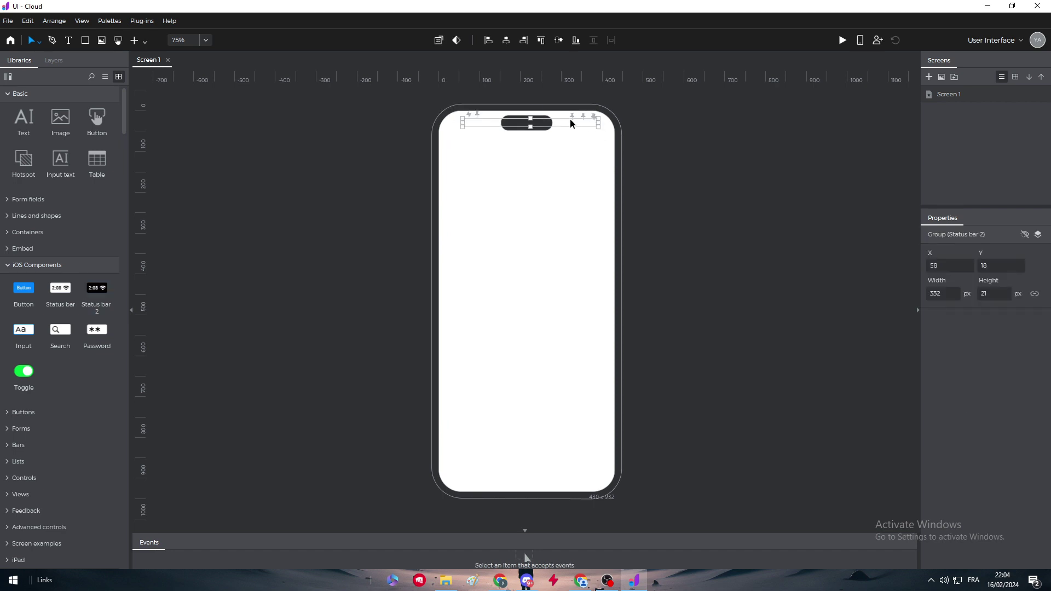
drag(570, 123, 566, 115)
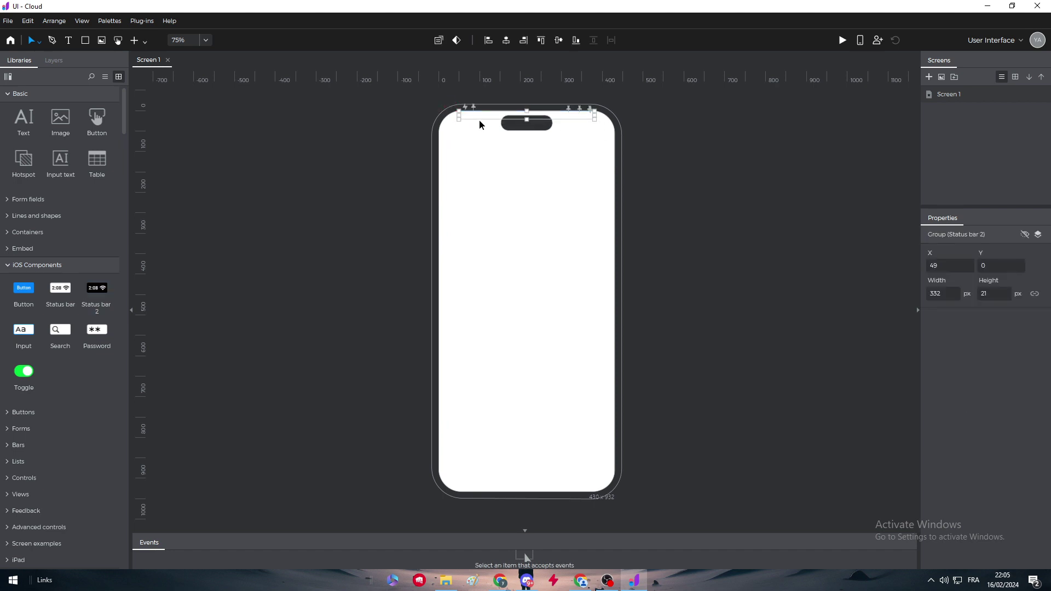
drag(464, 108, 455, 109)
mouse_move(594, 113)
mouse_down()
mouse_move(605, 113)
mouse_move(585, 218)
mouse_move(593, 116)
mouse_up()
double_click(587, 212)
right_click(592, 116)
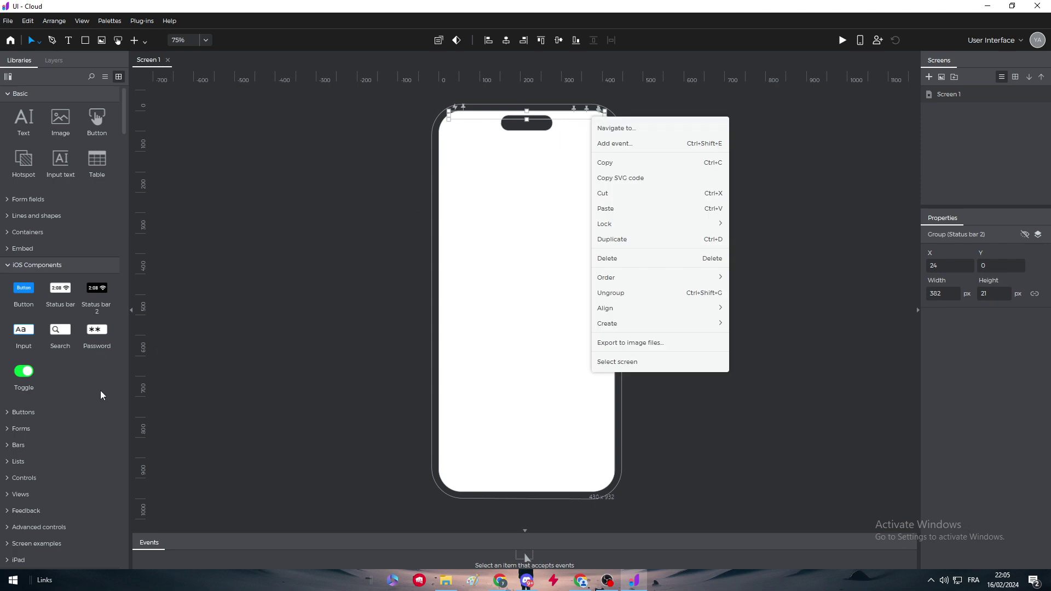
- Try adding a second Status bar 2 component, and realign the first one with the screen's top edge
drag(97, 290, 483, 290)
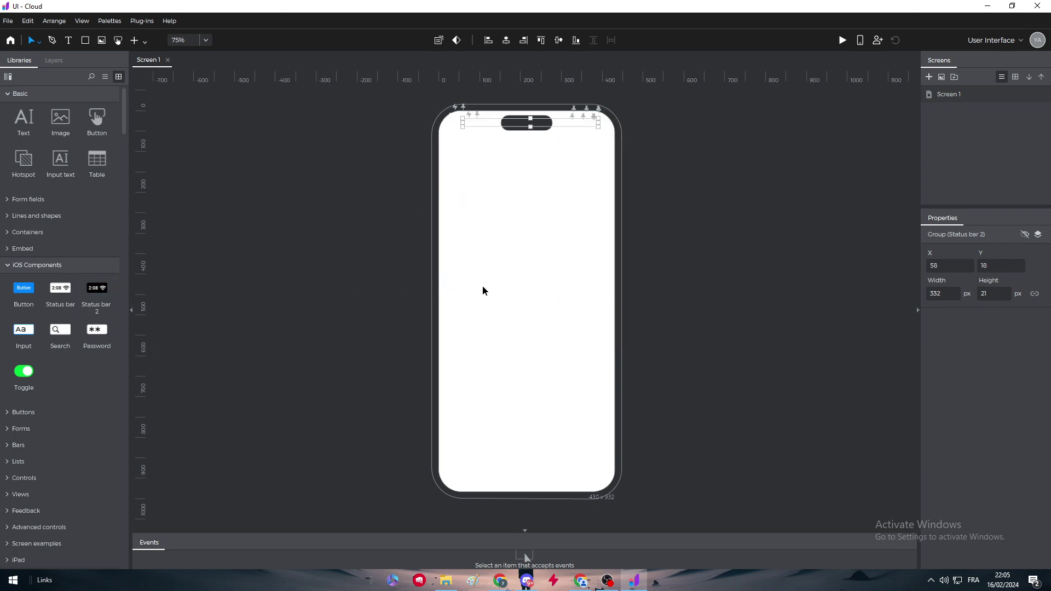
click(485, 291)
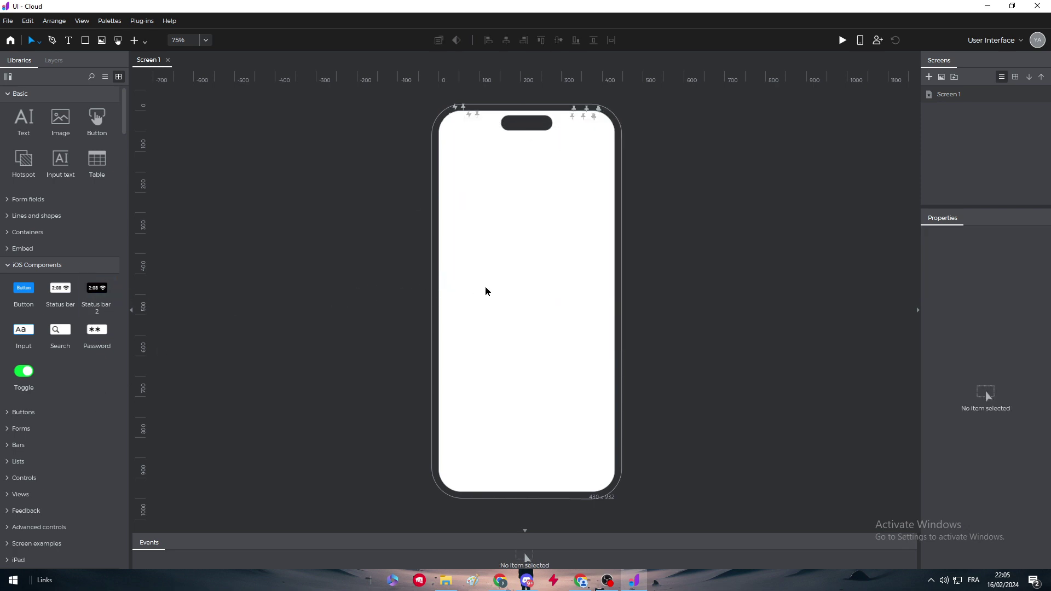
click(479, 121)
click(486, 126)
click(483, 124)
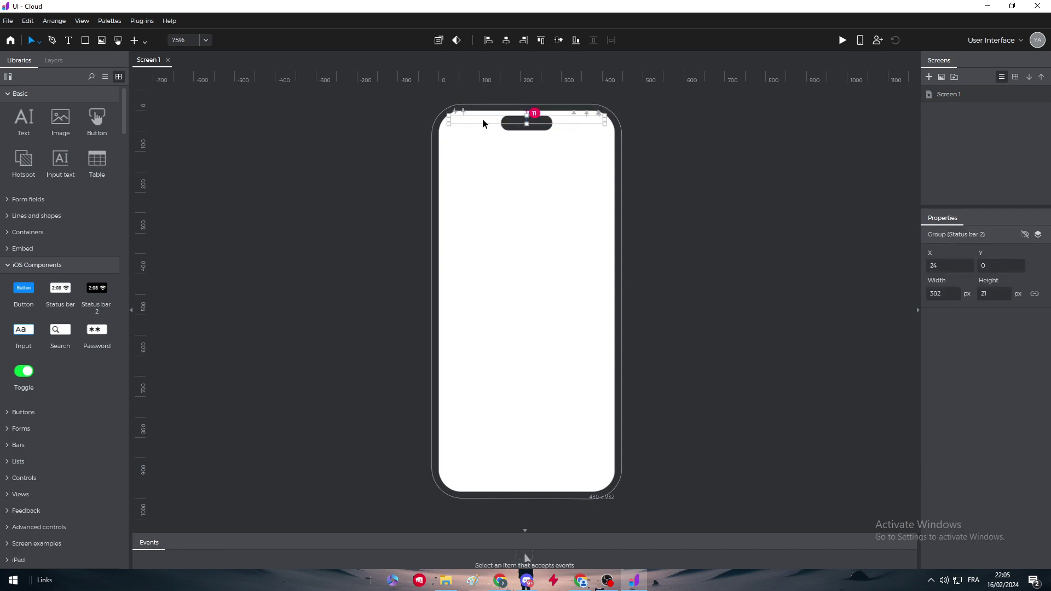
drag(483, 124, 484, 121)
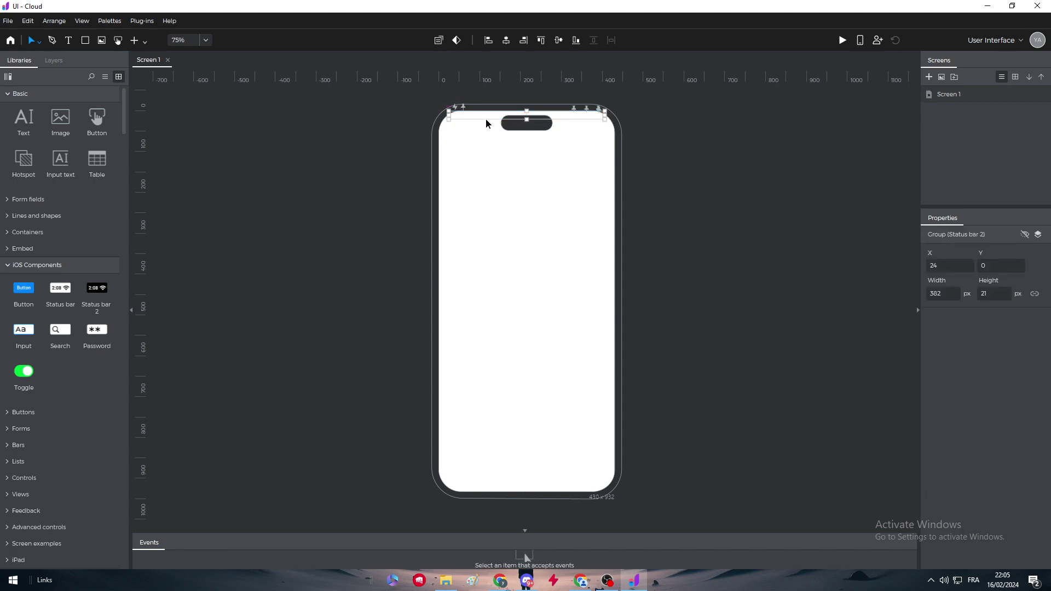
- Turn on the green background fill of the time text in the status bar
double_click(455, 115)
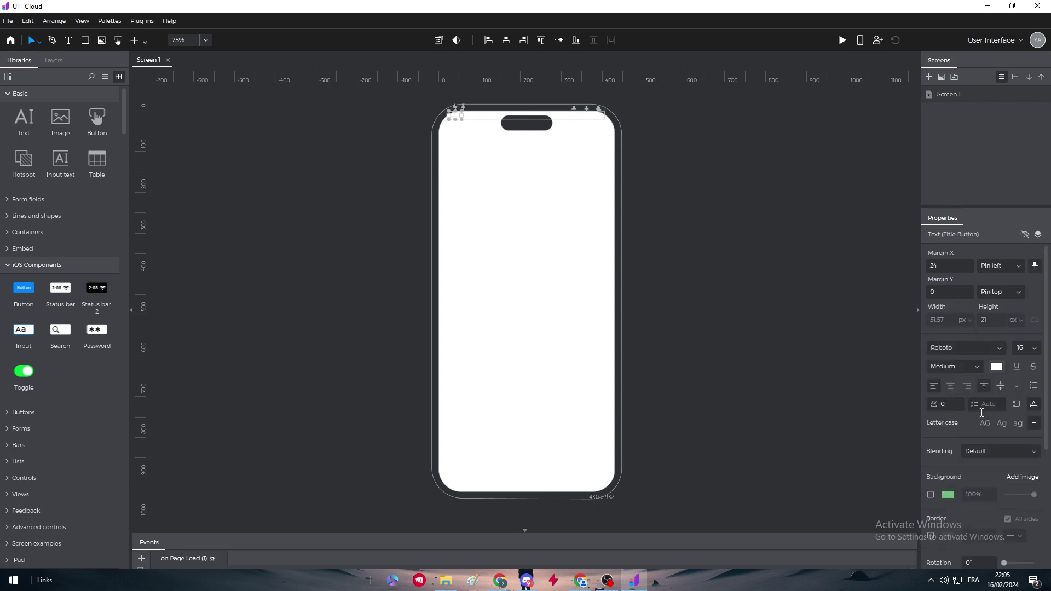
click(930, 494)
click(467, 117)
- Examine the properties of the Wi-Fi, battery and signal icons inside the status bar
double_click(583, 115)
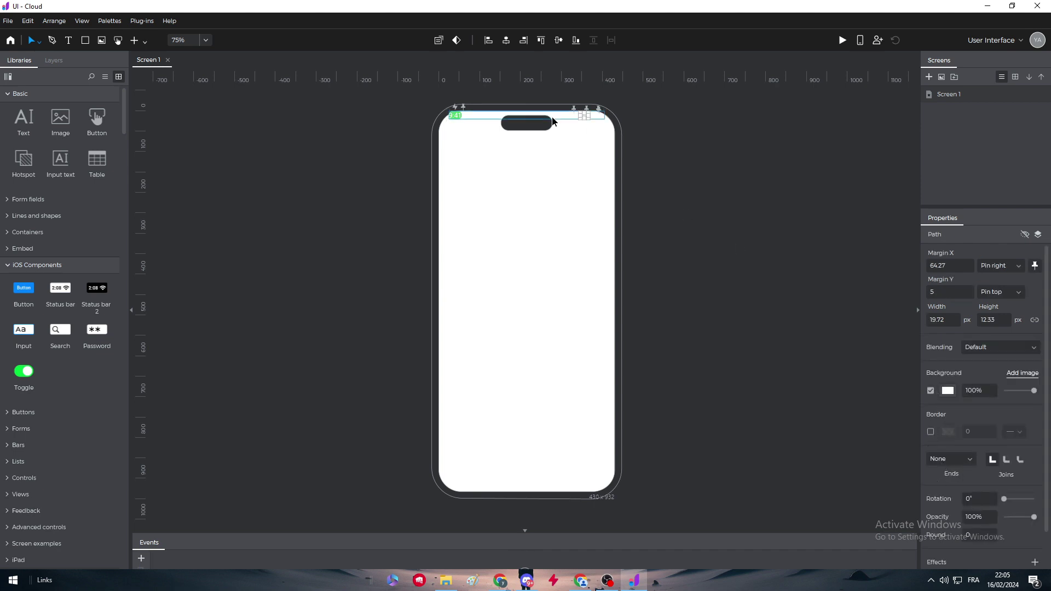
click(600, 113)
double_click(596, 114)
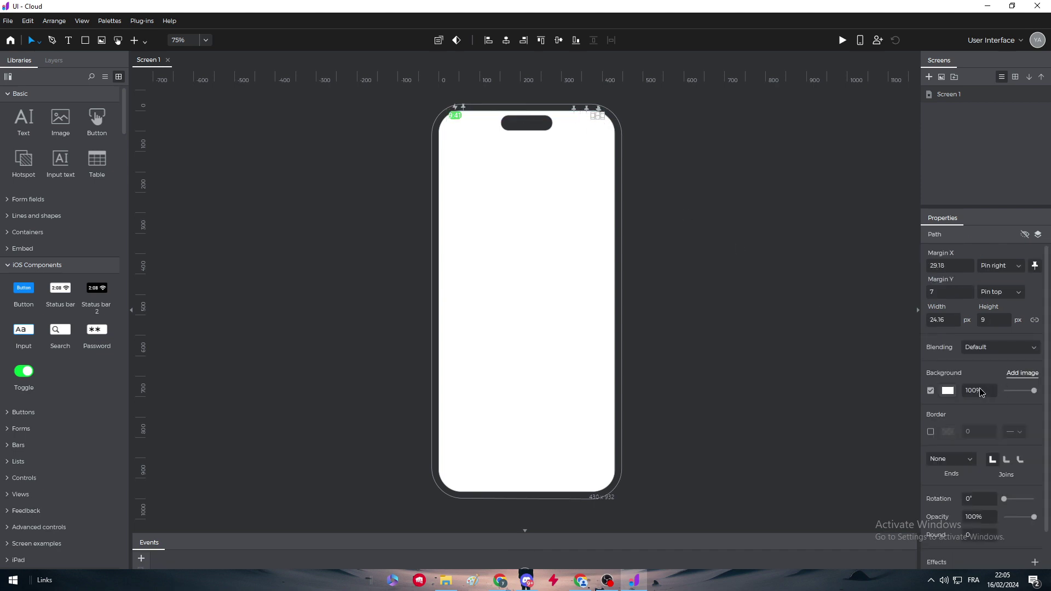
double_click(572, 116)
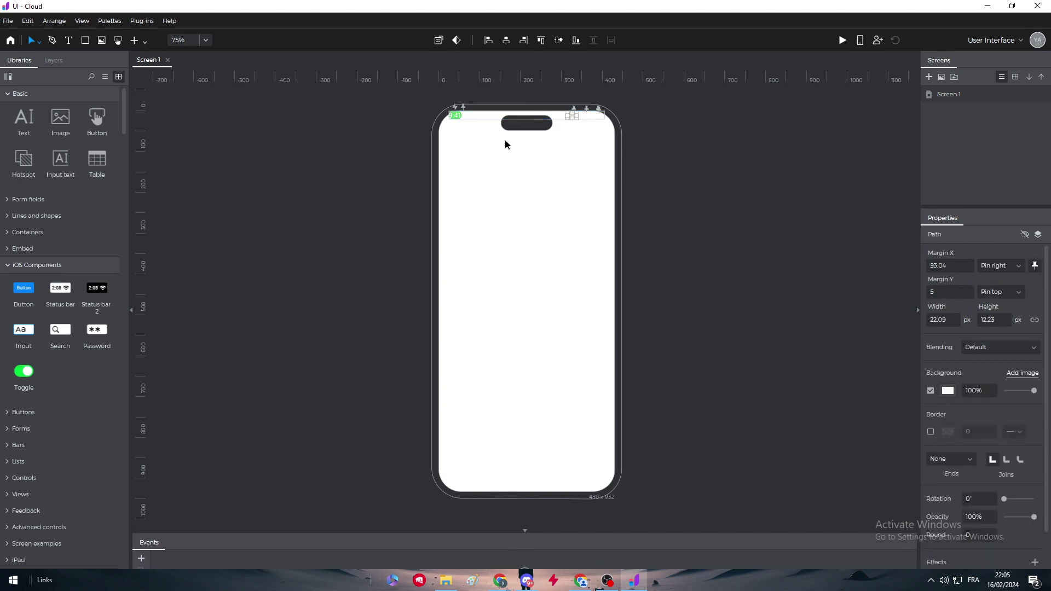
click(487, 119)
mouse_move(487, 119)
mouse_down()
mouse_move(489, 152)
mouse_move(487, 116)
mouse_up()
click(406, 131)
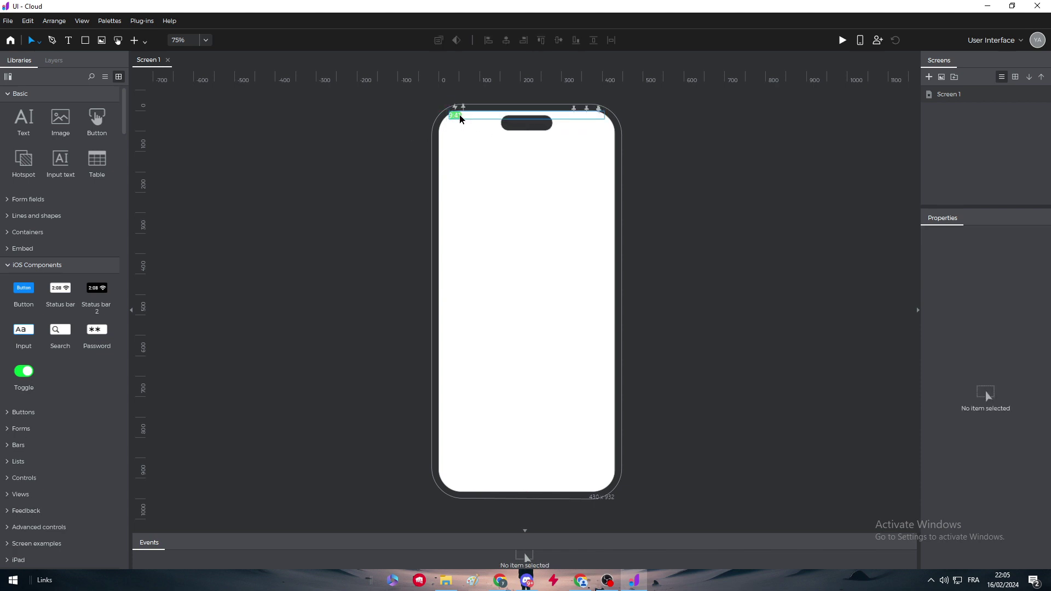
- Replace Status bar 2 with the dark Status bar component, placed along the phone screen's top edge
click(458, 116)
click(616, 143)
drag(60, 296, 493, 117)
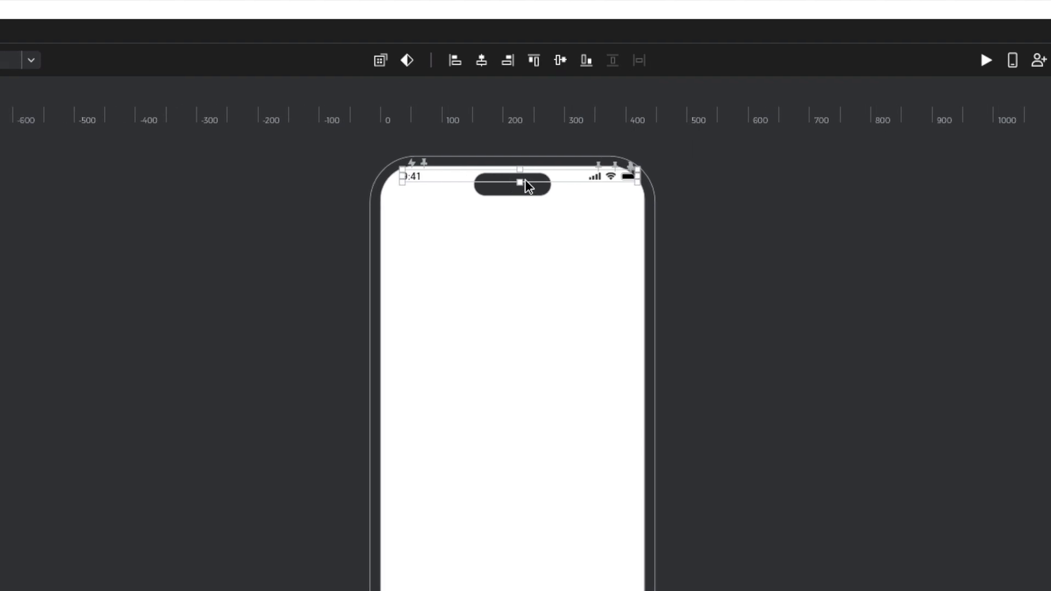
drag(527, 172, 527, 175)
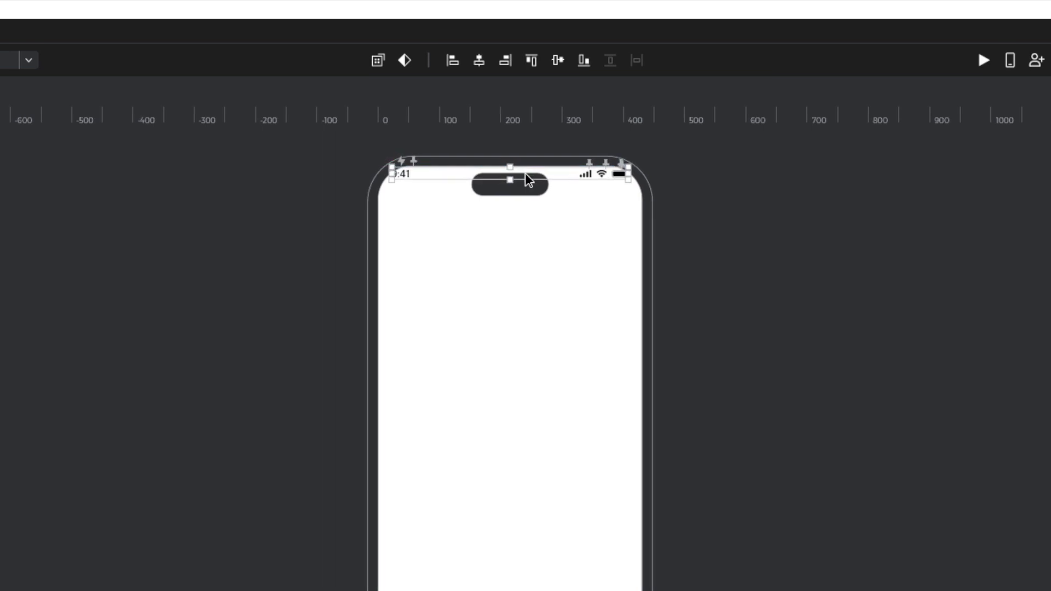
key(Escape)
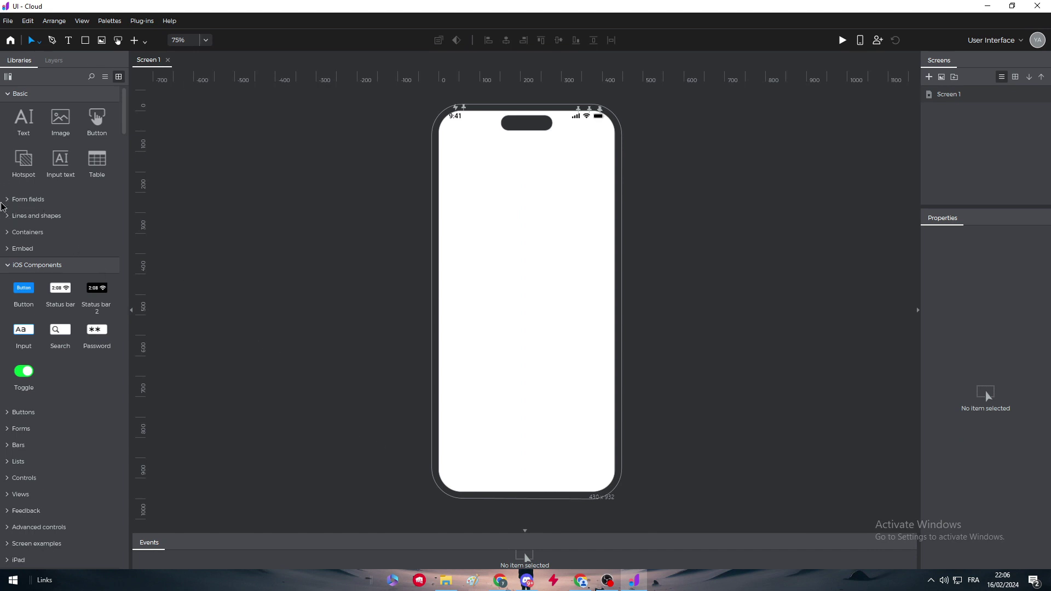
- Add a 120 px high rectangle below the status bar at X 0, Y 47.49 and widen it to 430 px
click(10, 216)
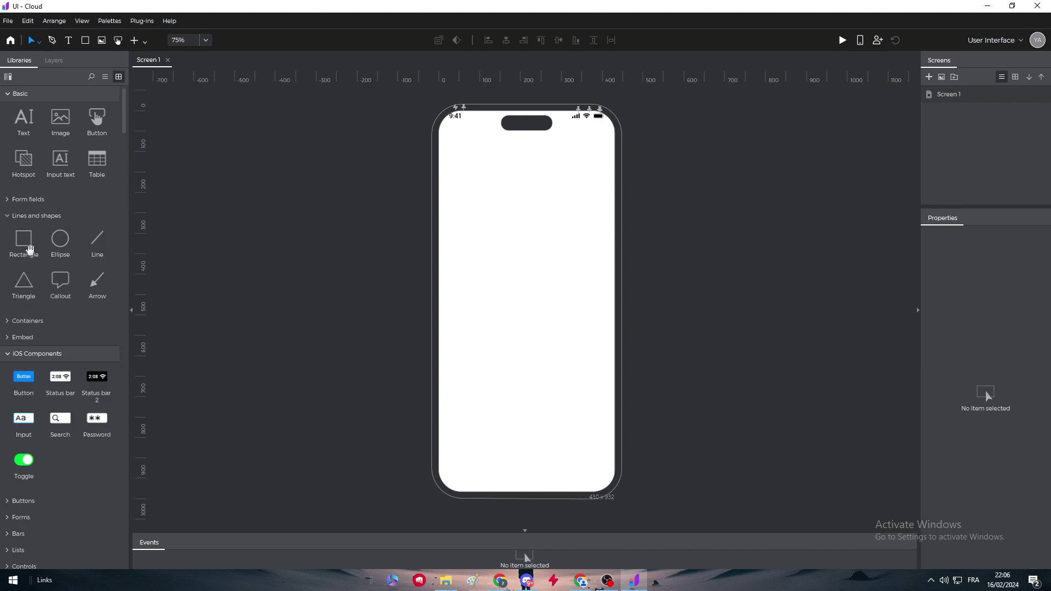
drag(24, 240, 440, 130)
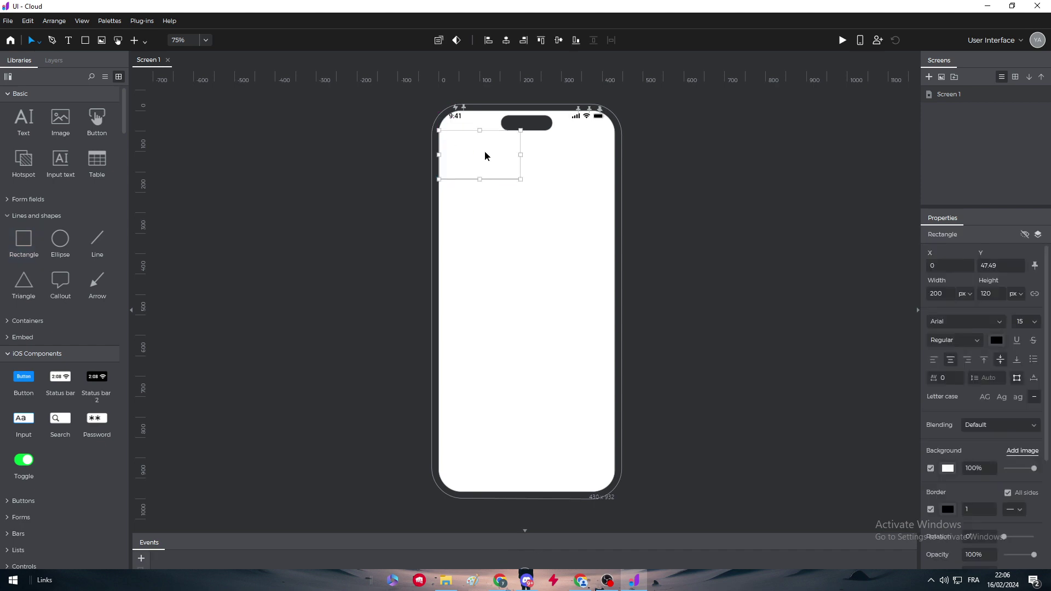
drag(519, 155, 615, 162)
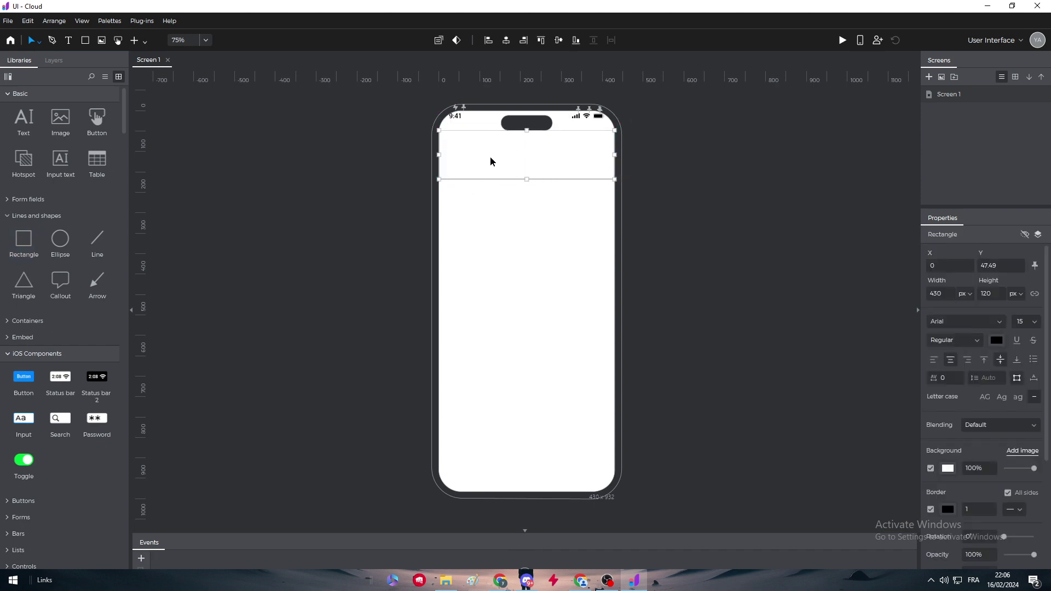
- Fill the rectangle below the status bar with solid teal #0A9399
click(947, 468)
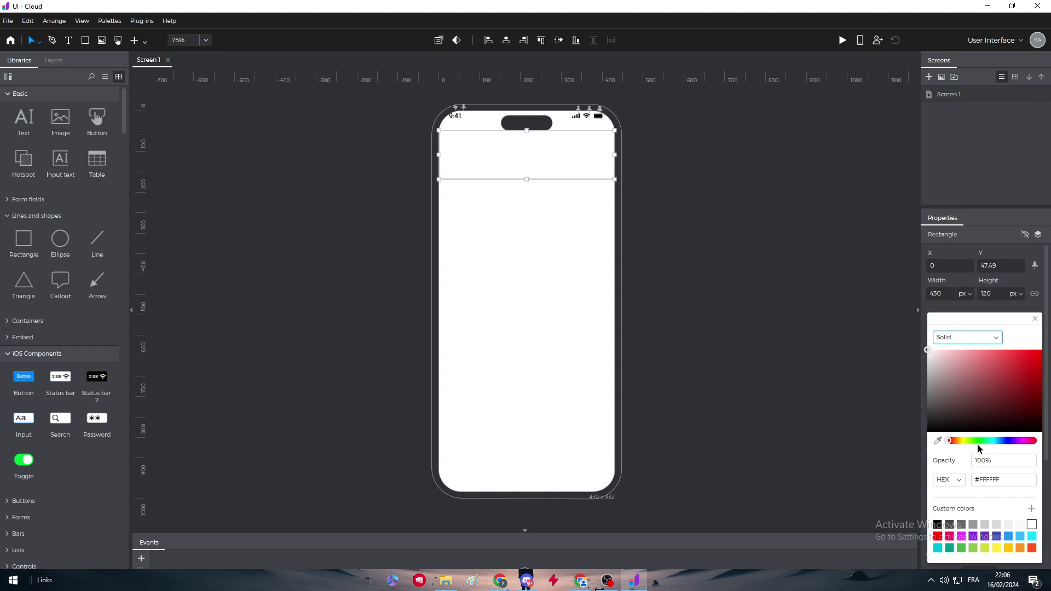
drag(978, 441, 979, 440)
click(1019, 349)
drag(1019, 349, 1027, 389)
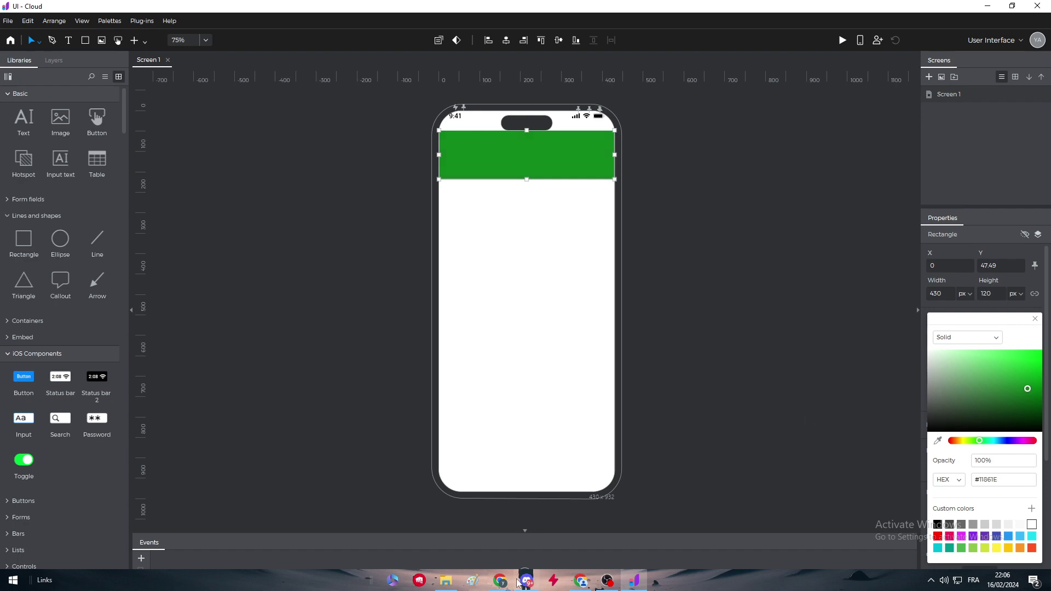
click(500, 580)
mouse_move(499, 551)
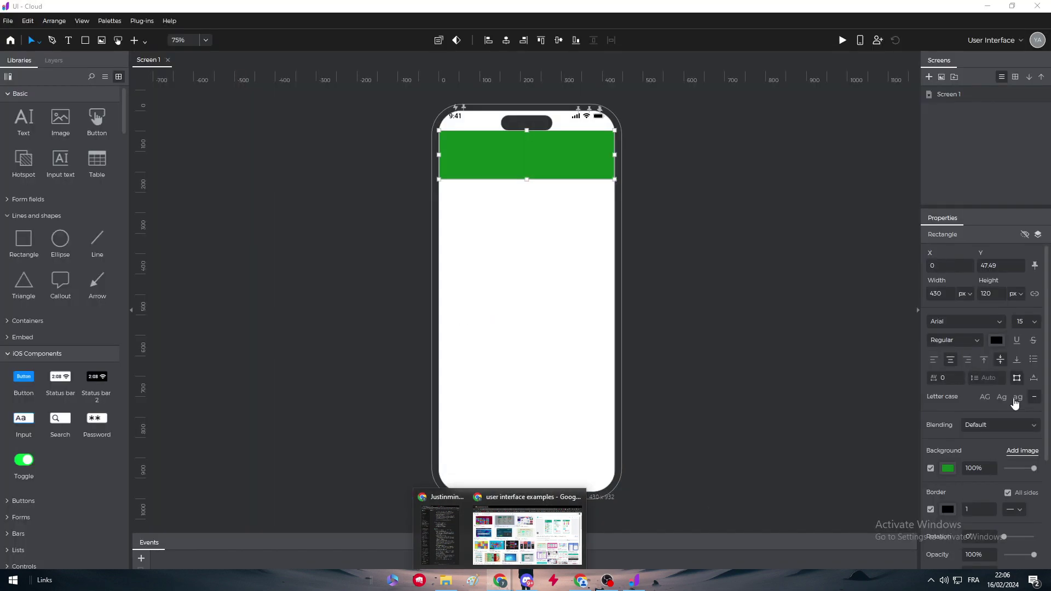
click(930, 484)
drag(979, 440, 992, 441)
drag(1038, 403, 1036, 383)
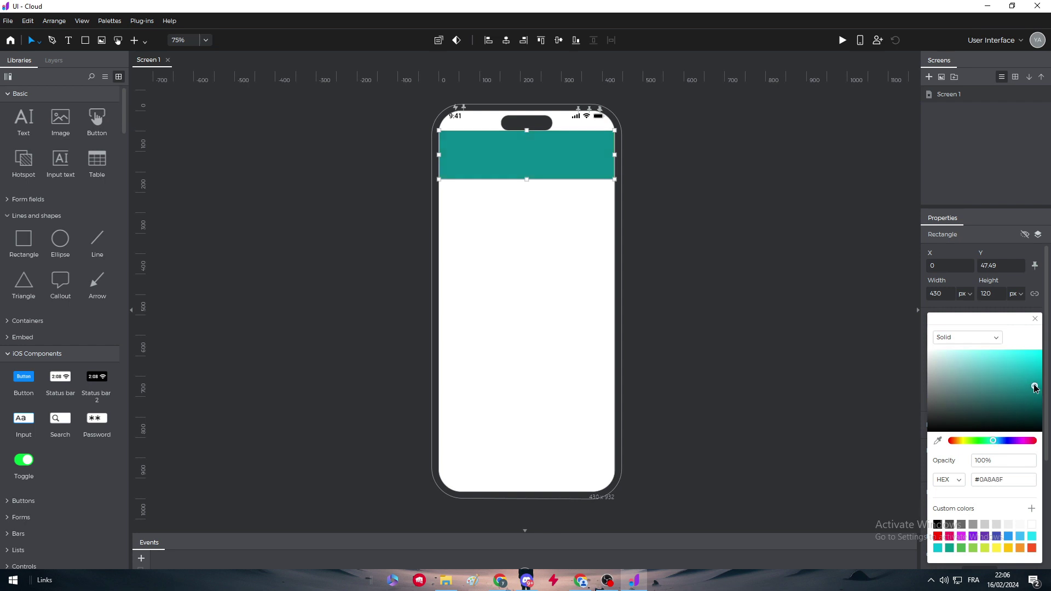
click(622, 282)
- Turn off the border of the teal header rectangle
click(535, 167)
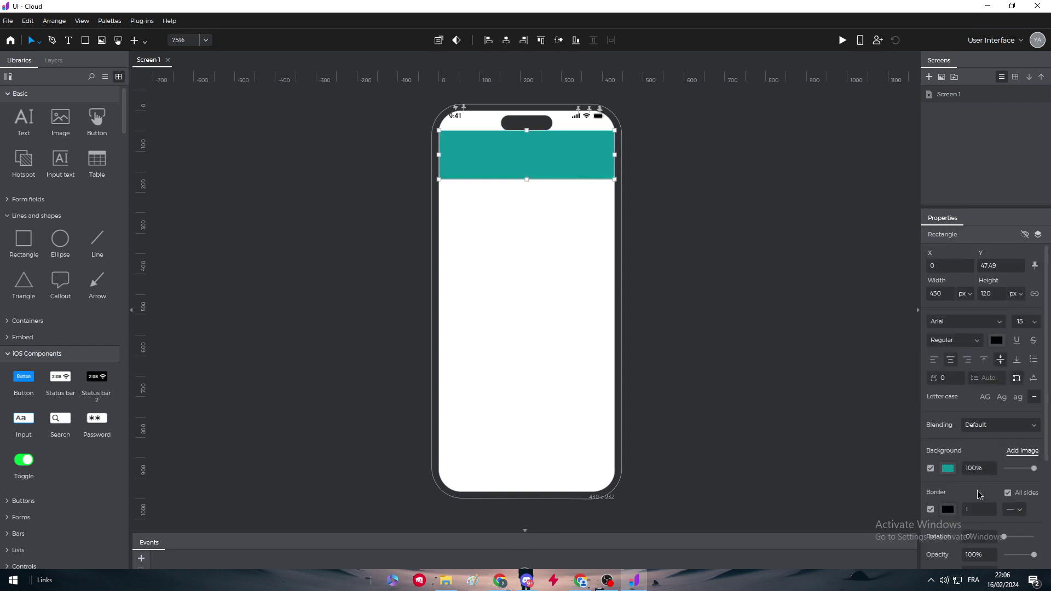
click(930, 510)
click(750, 328)
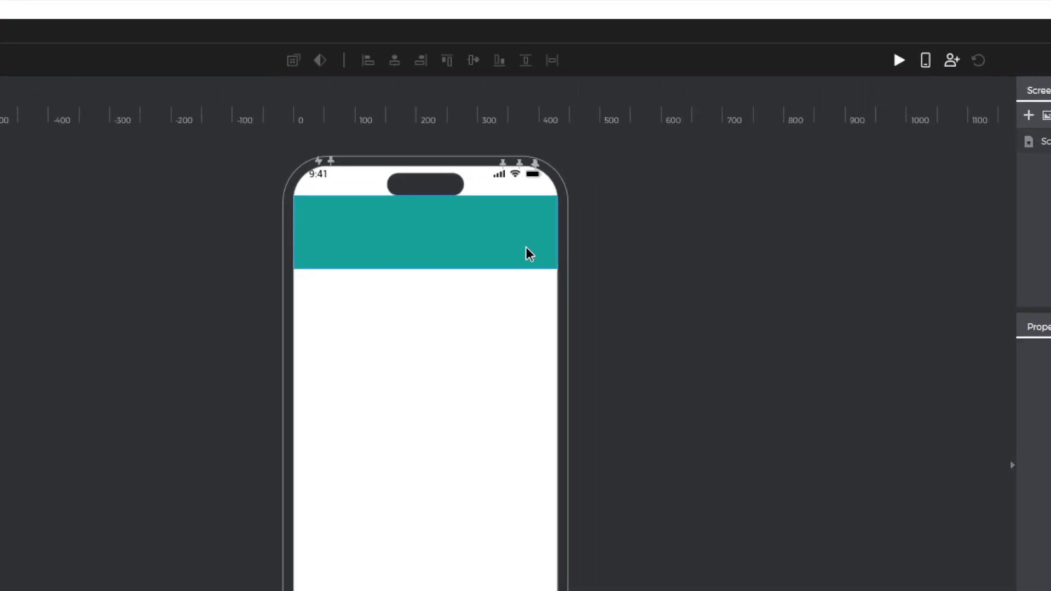
- Check the example image in the browser, duplicate the teal rectangle in place in Justinmind, and reduce the copy's height to 20 px
click(528, 253)
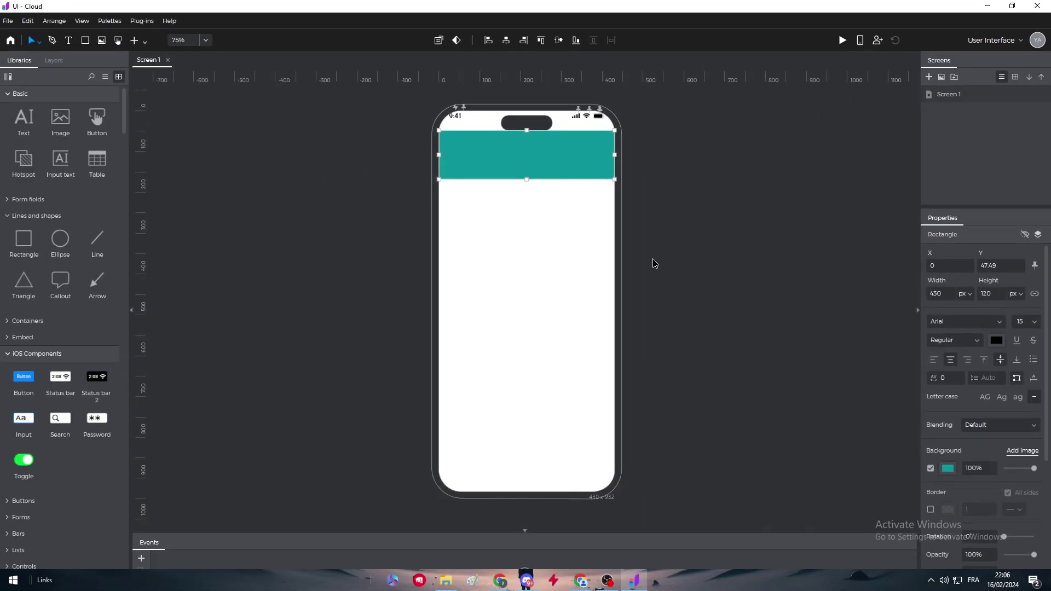
click(489, 556)
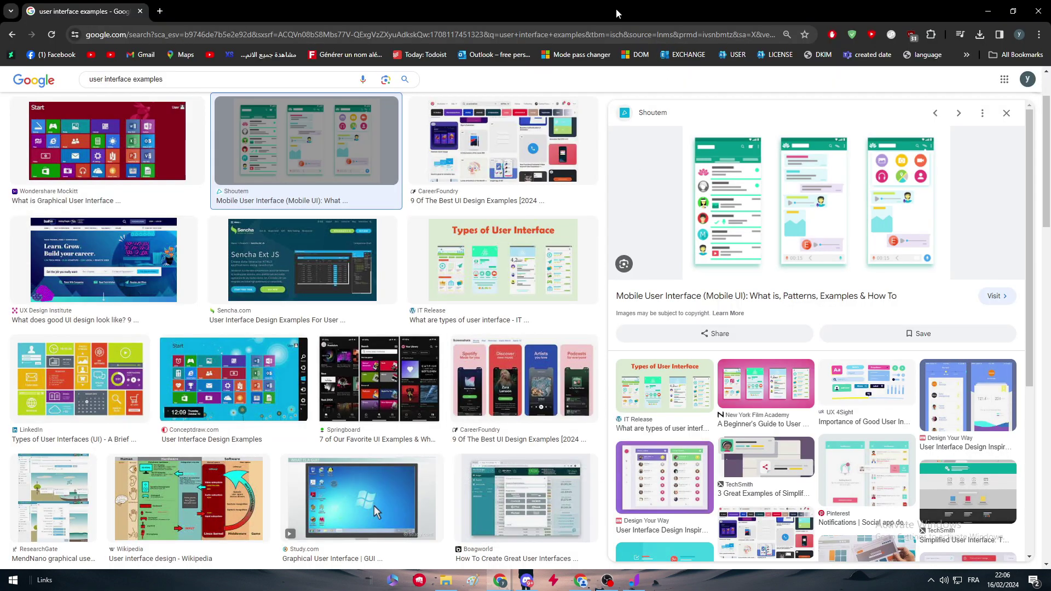
key(alt+Tab)
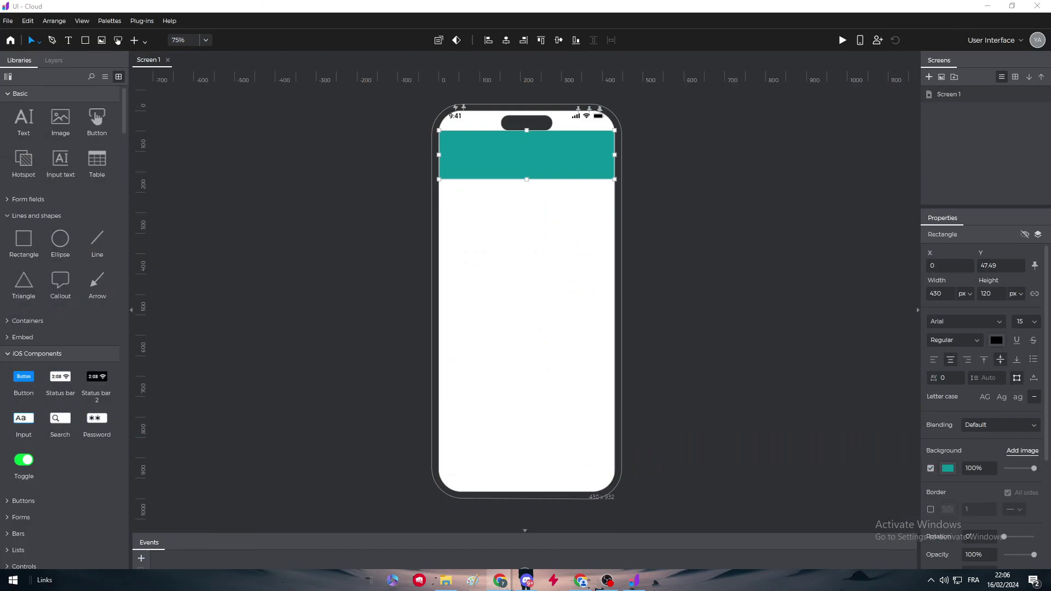
click(786, 229)
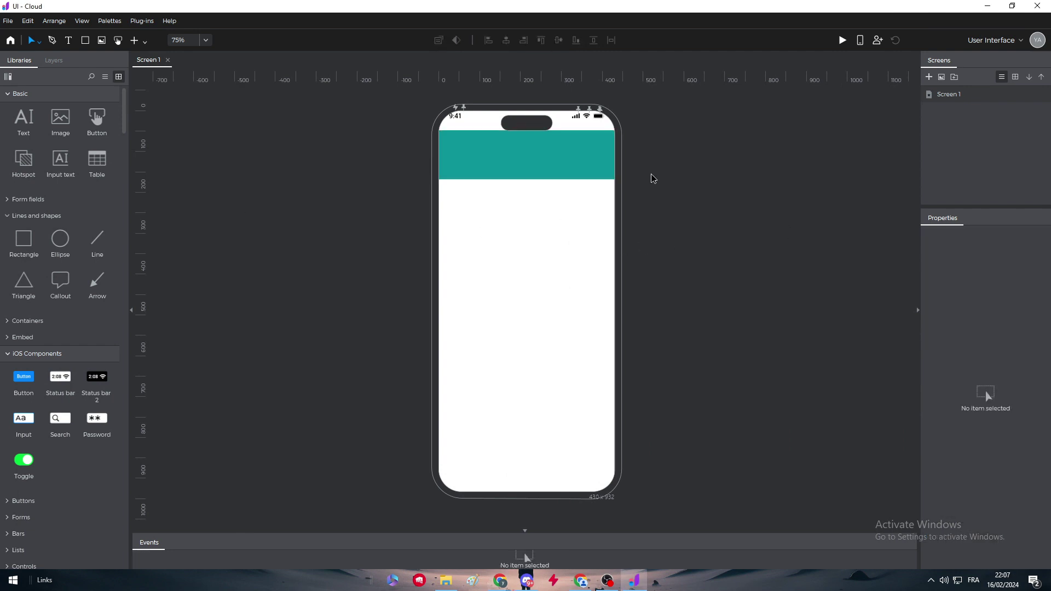
click(560, 162)
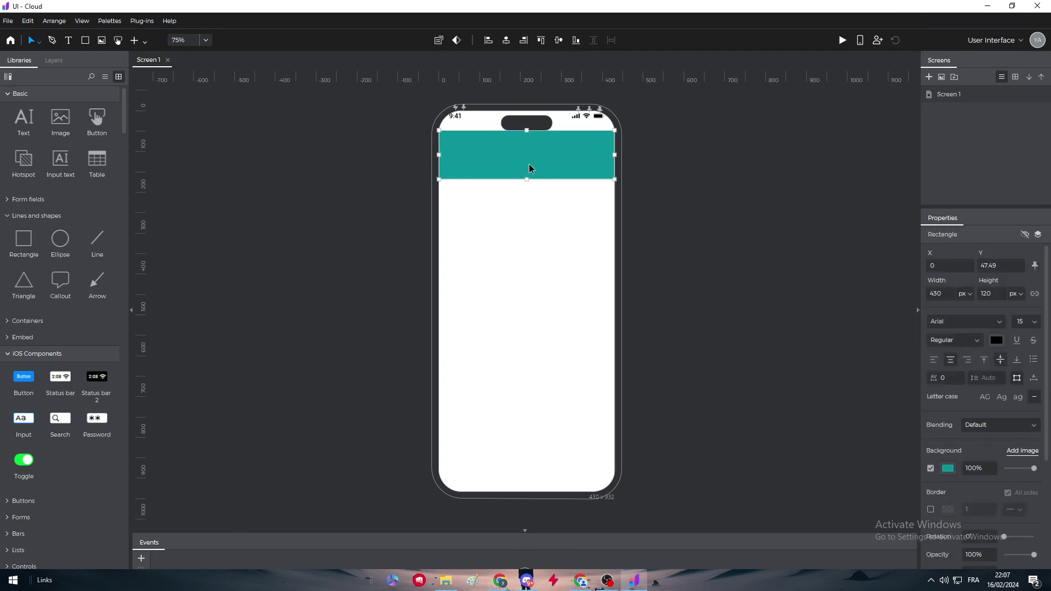
drag(531, 163, 527, 138)
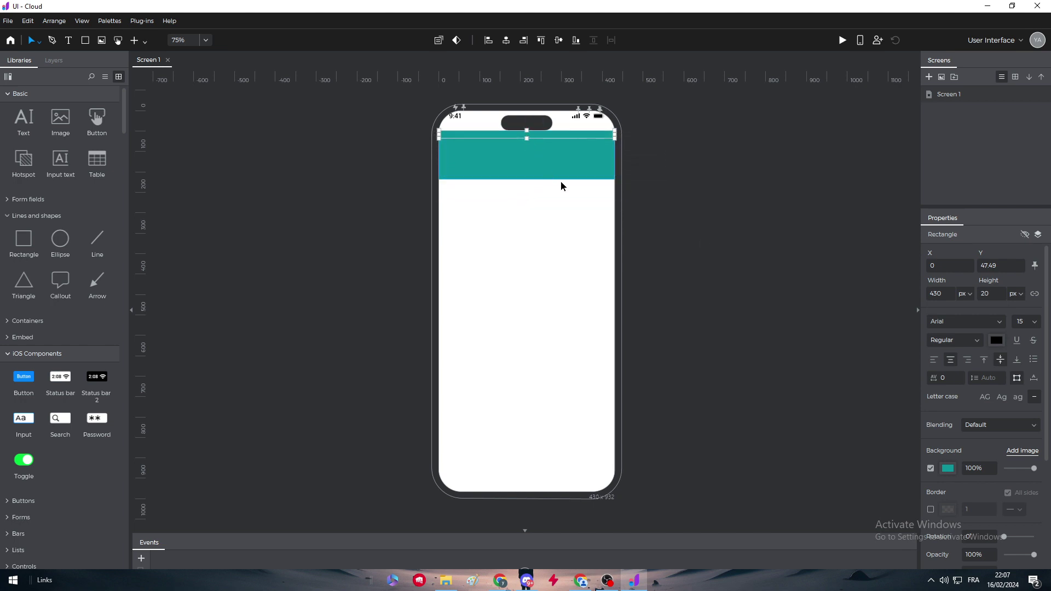
- Fill the 20 px strip along the header's upper edge with a darker teal
click(948, 470)
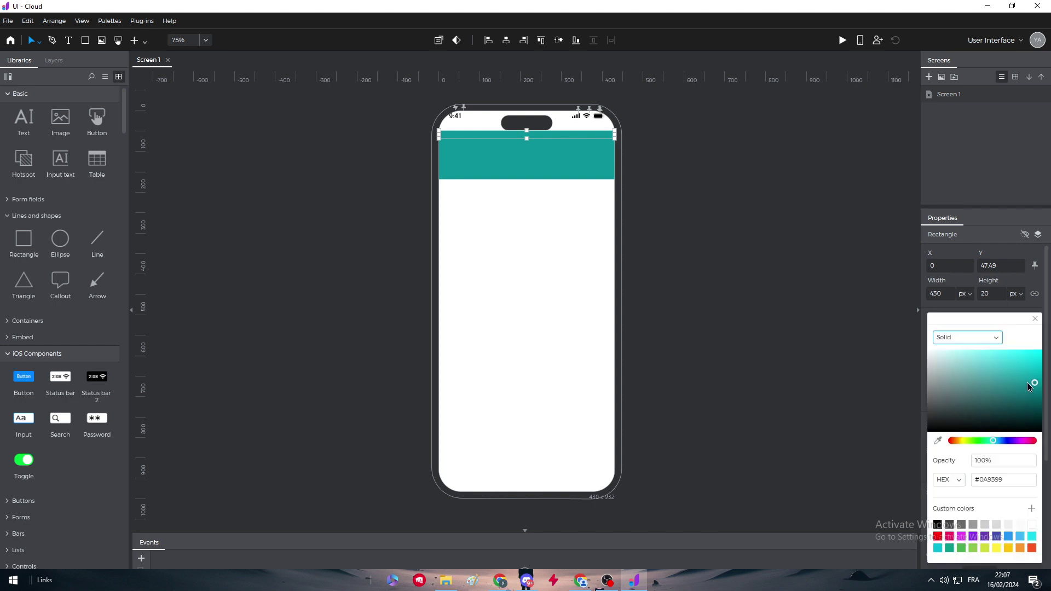
drag(1029, 385, 1036, 401)
click(733, 341)
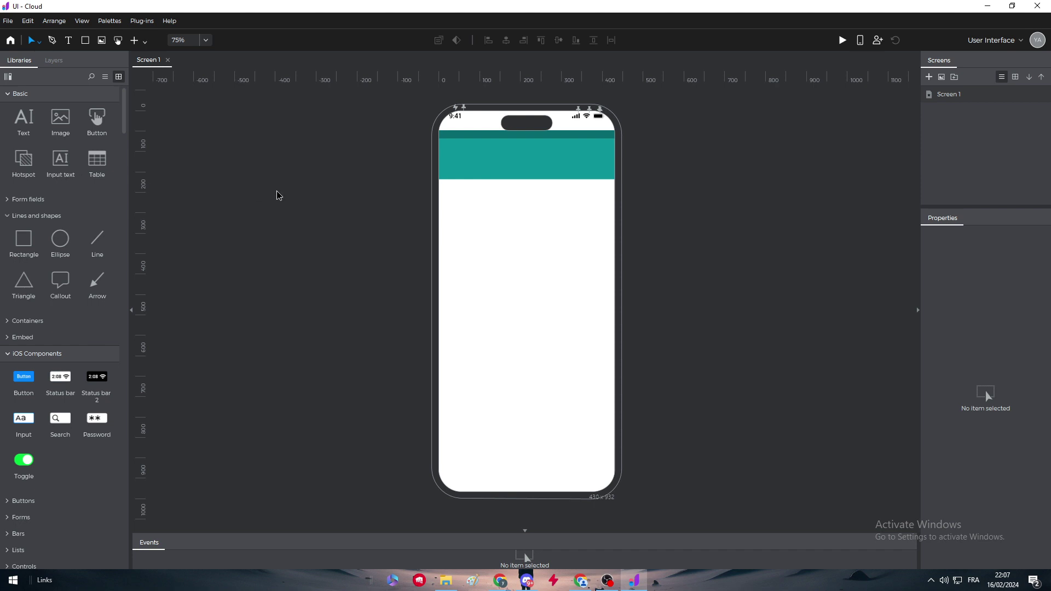
- Add an Input text field to the header at X 12, Y 82.49 and shrink it to 118 × 25 px
mouse_move(26, 245)
mouse_down()
mouse_move(429, 149)
mouse_move(441, 135)
mouse_move(16, 259)
mouse_up()
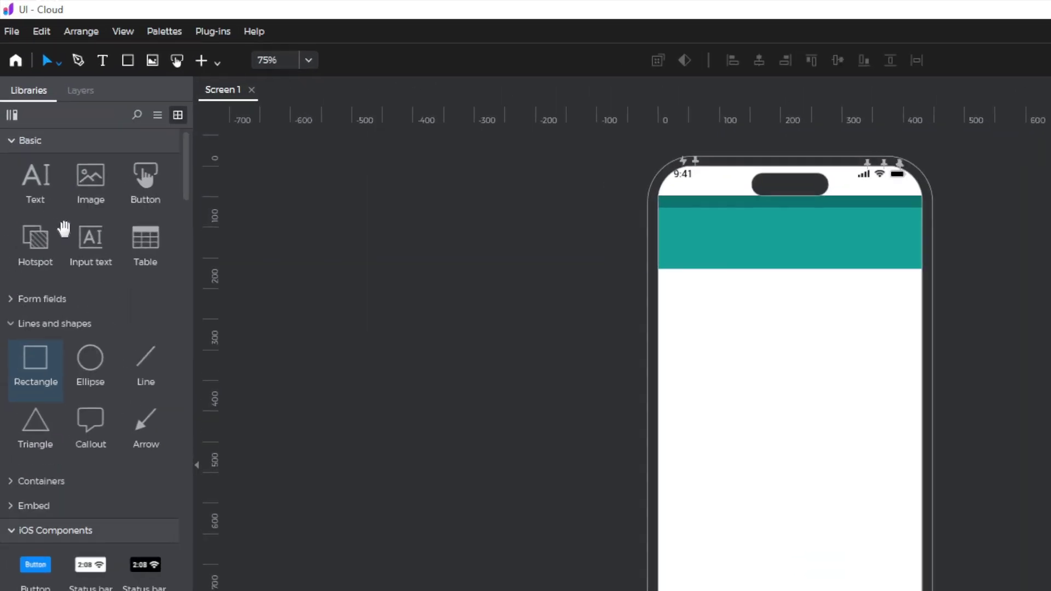
click(62, 159)
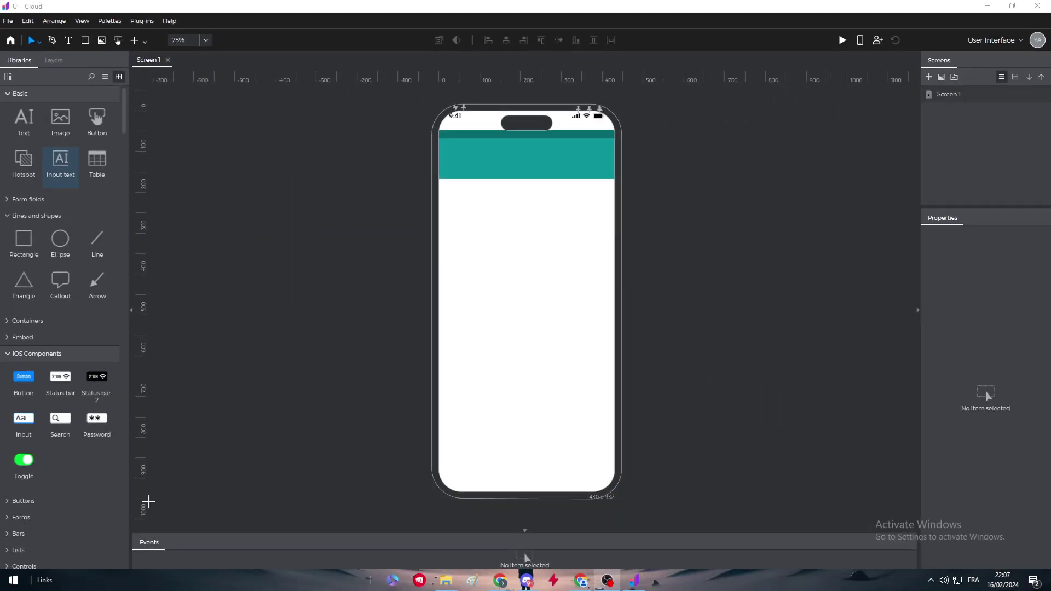
click(443, 147)
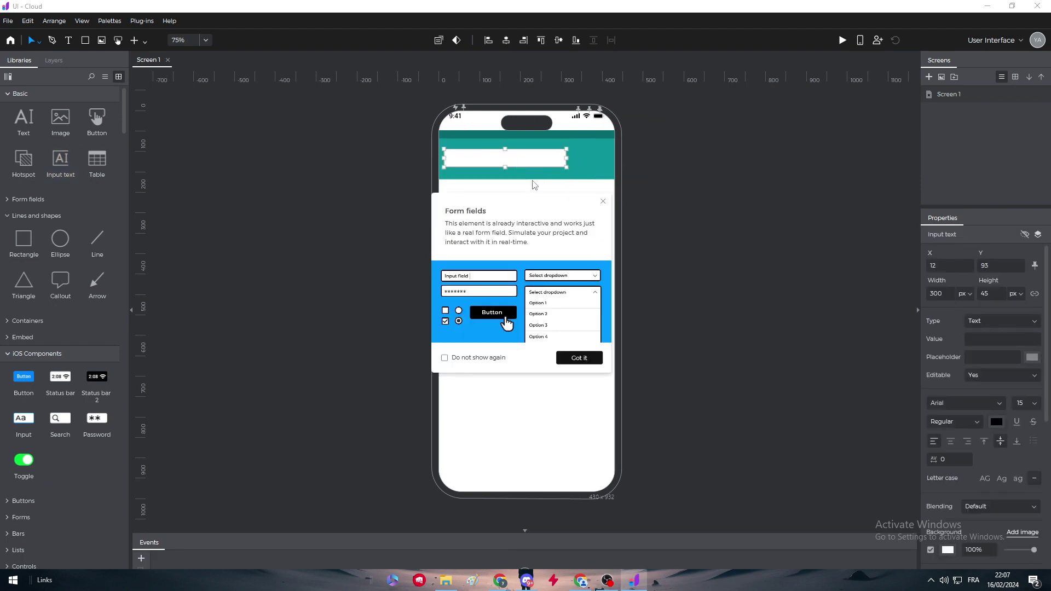
click(588, 359)
drag(565, 167, 483, 152)
click(374, 177)
- Widen the header's input field to slightly less than half the header's width
click(482, 151)
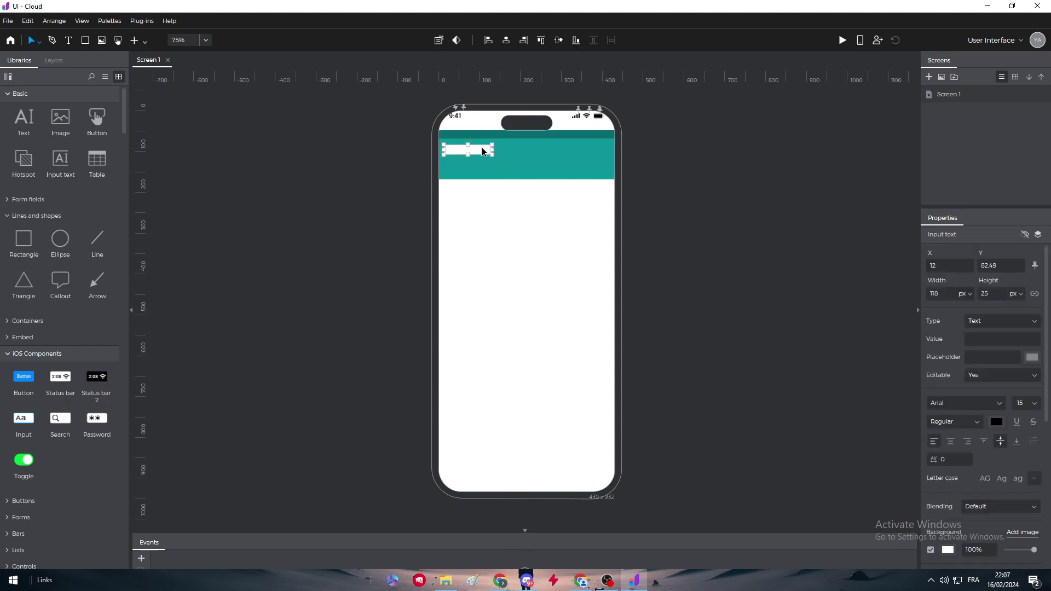
scroll(950, 517, down, 3)
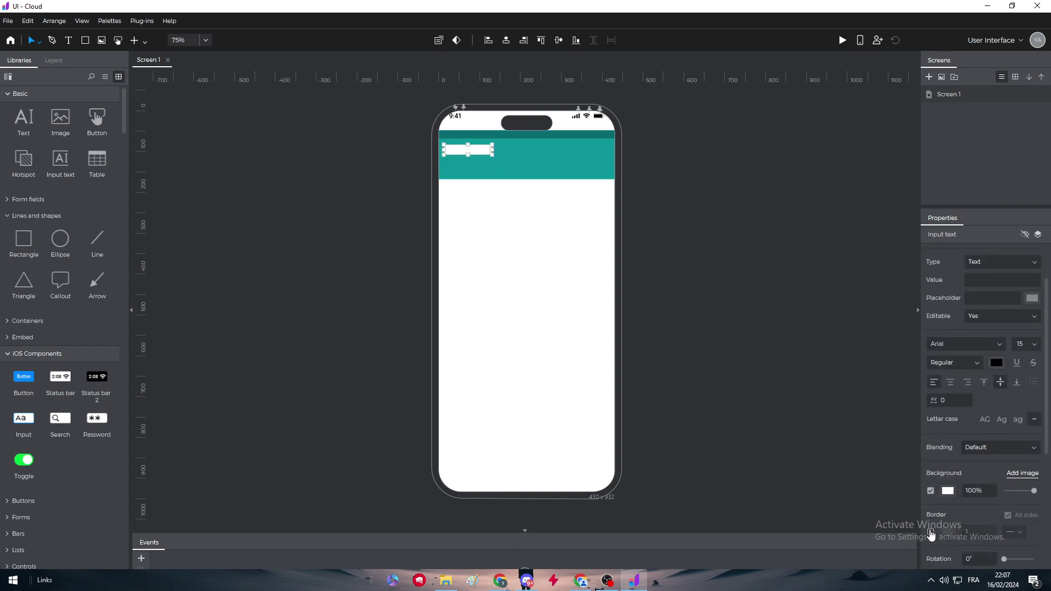
click(770, 408)
click(479, 155)
drag(491, 150, 539, 150)
click(682, 162)
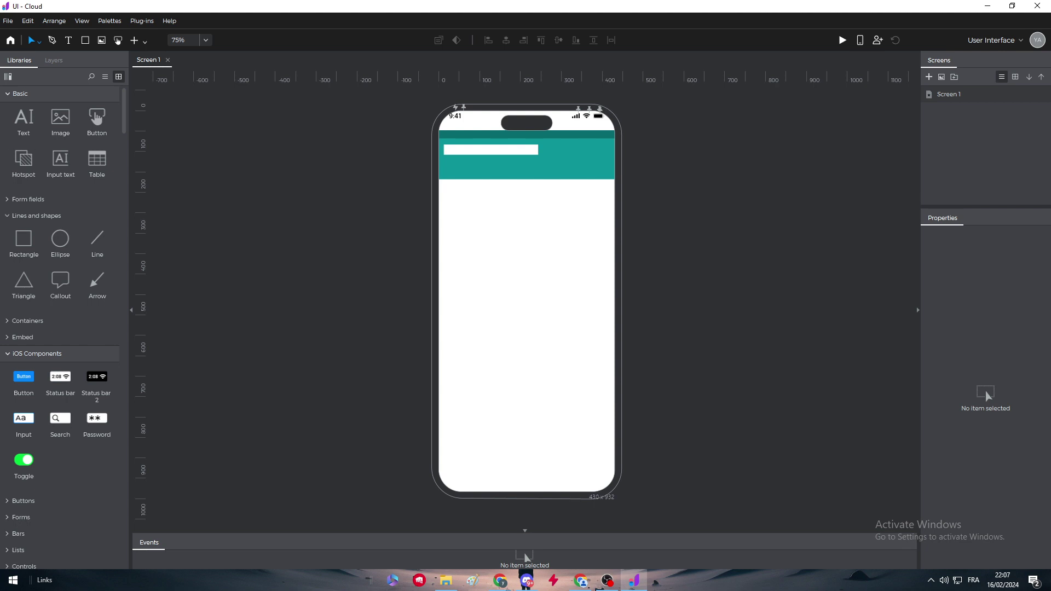
click(534, 149)
drag(538, 149, 520, 150)
click(700, 159)
- Switch to the Chrome browser, open flaticon.com in a new tab, and maximize the window
mouse_move(499, 580)
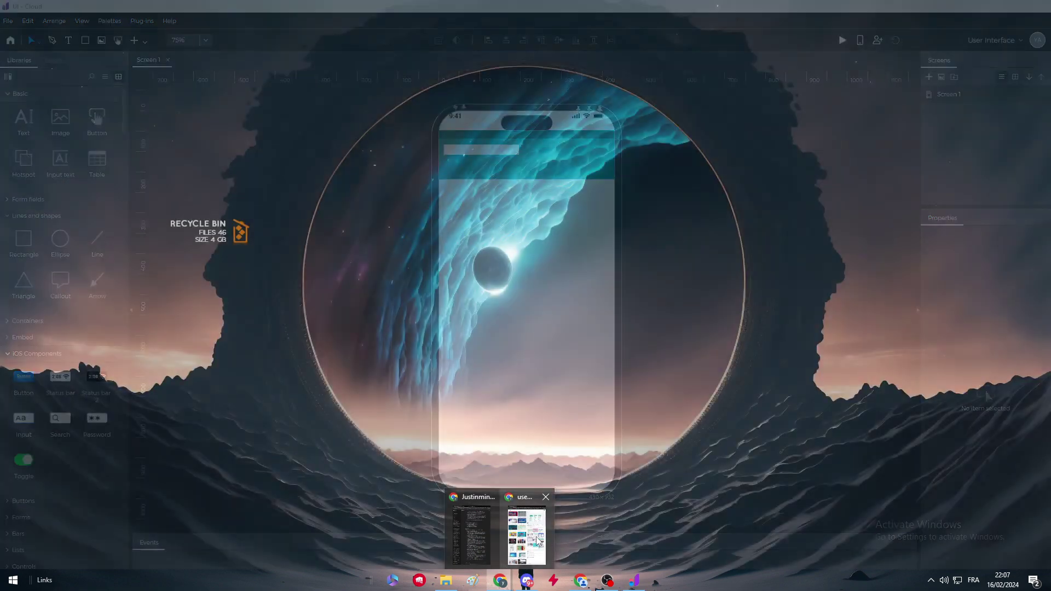
click(526, 536)
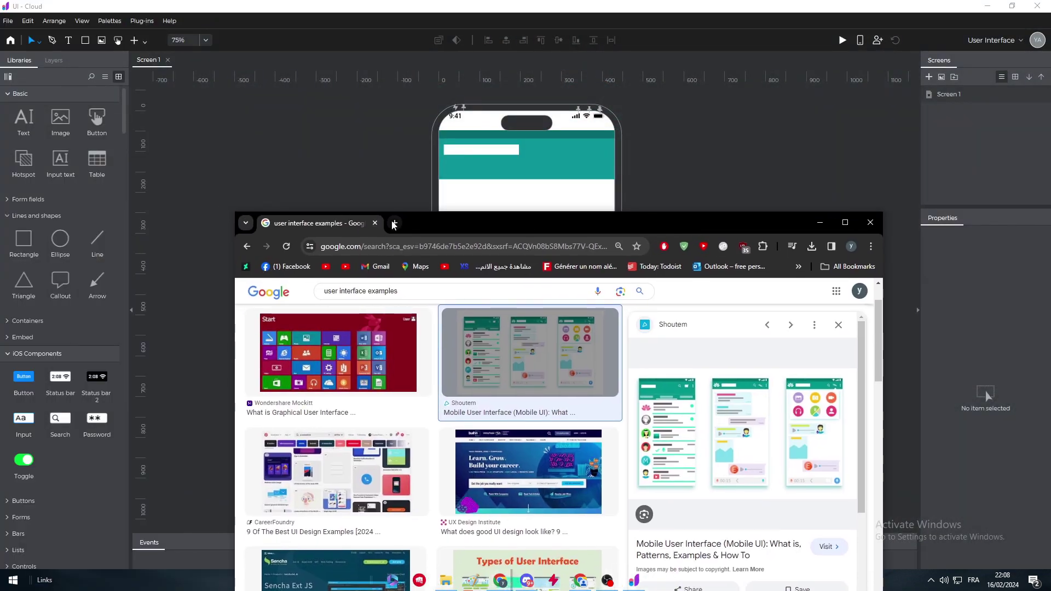
click(394, 223)
text(fl)
key(Return)
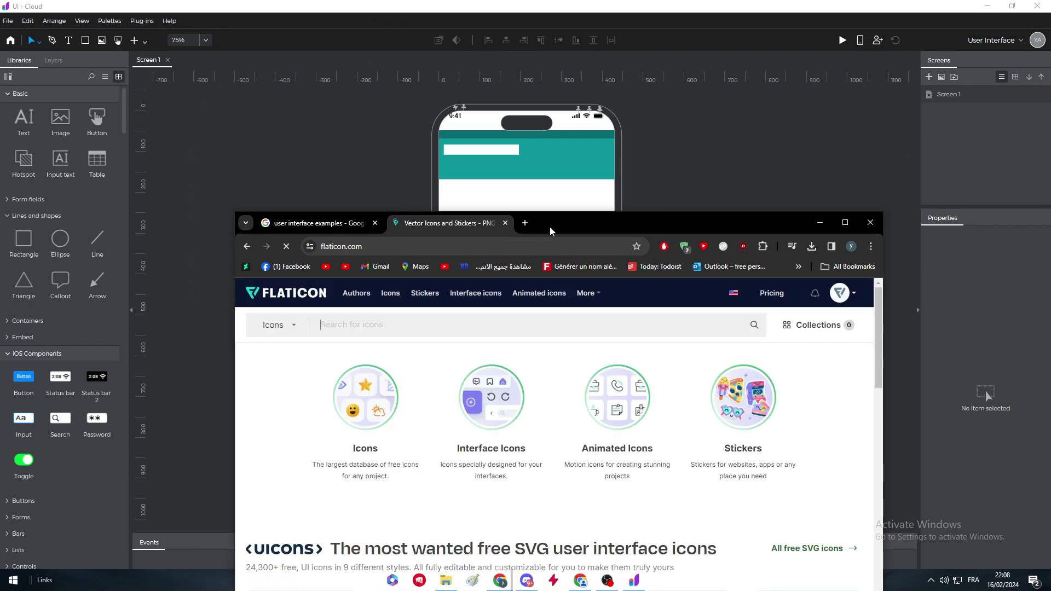
double_click(549, 227)
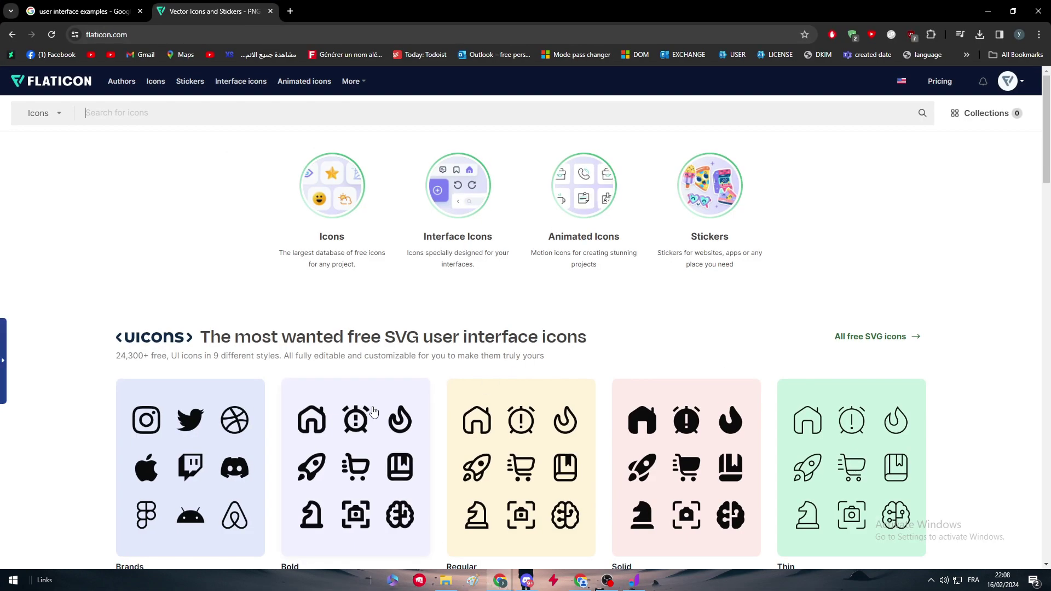
- Find the outlined magnifying-glass icon among the trending interface icons and open it in the icon editor
click(455, 260)
scroll(538, 327, down, 2)
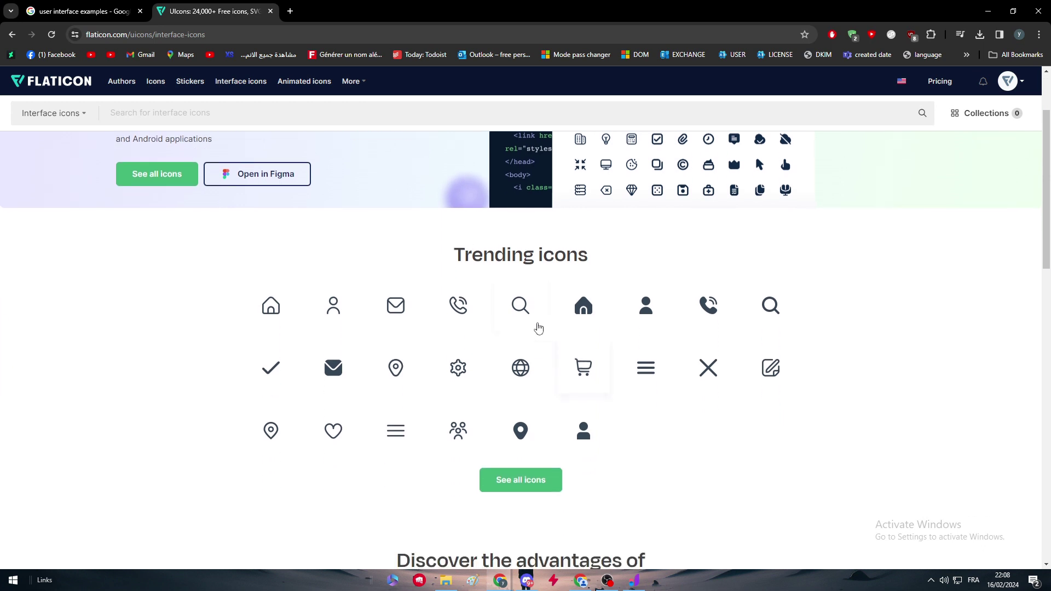
click(539, 327)
click(579, 102)
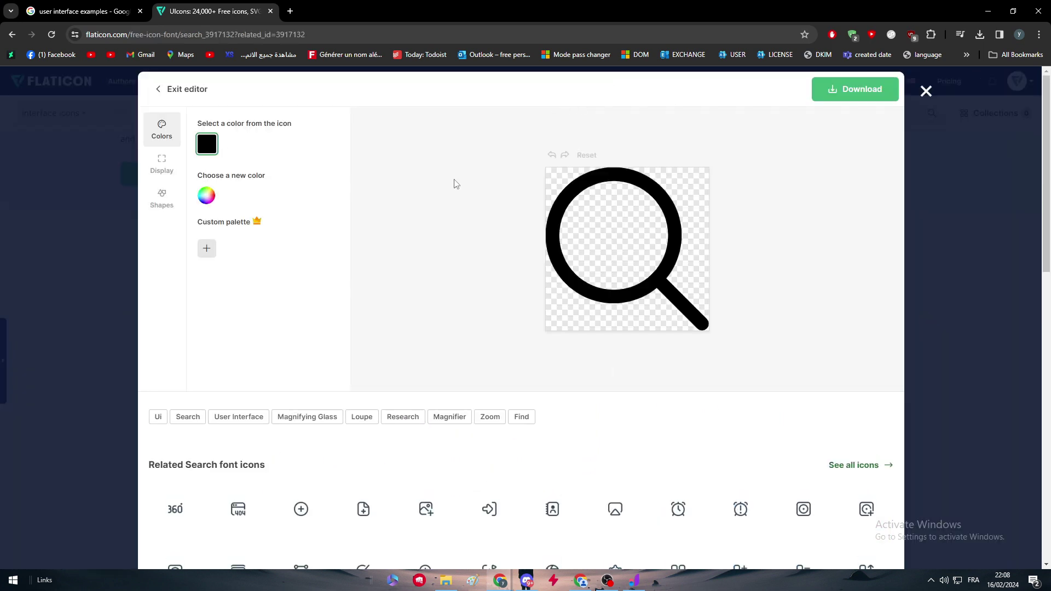
- Recolour the search icon white and download it as a PNG
click(204, 198)
click(204, 208)
click(855, 89)
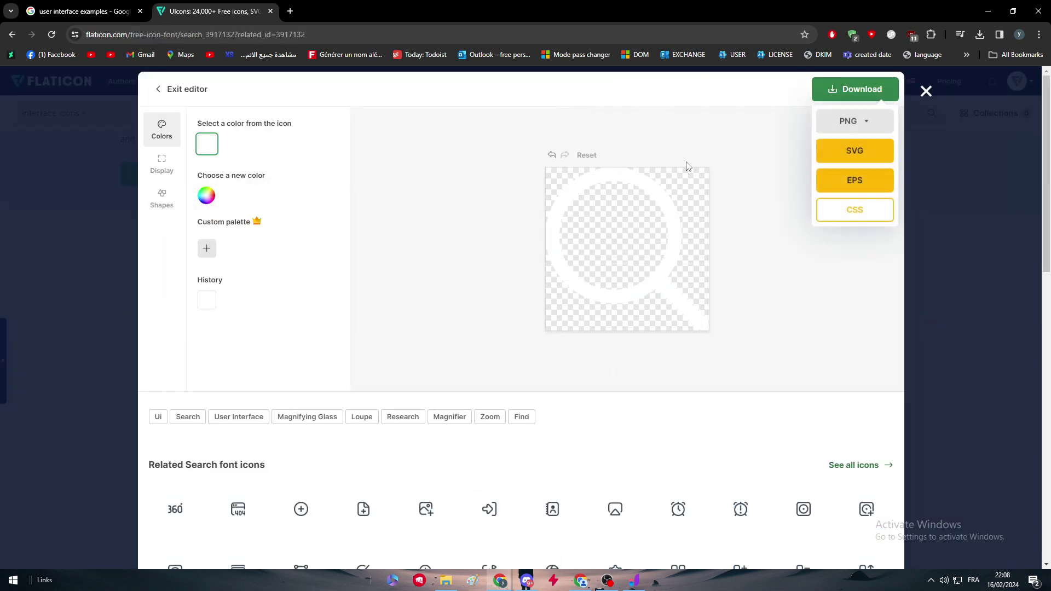
click(837, 122)
click(836, 181)
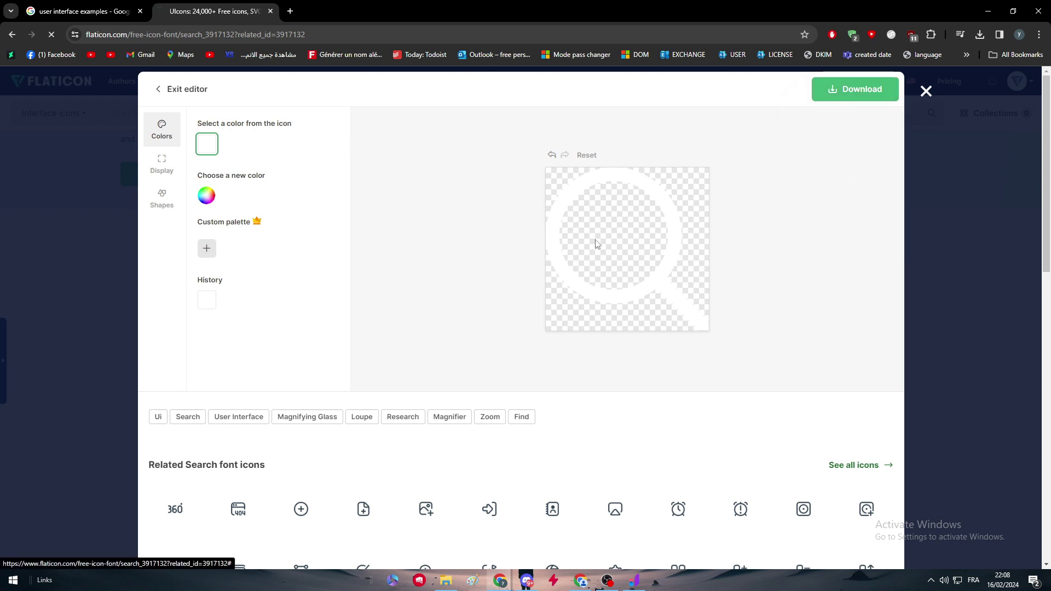
- Place the downloaded search.png in the right part of the teal header in Justinmind and scale it down to a small icon
drag(863, 62, 590, 172)
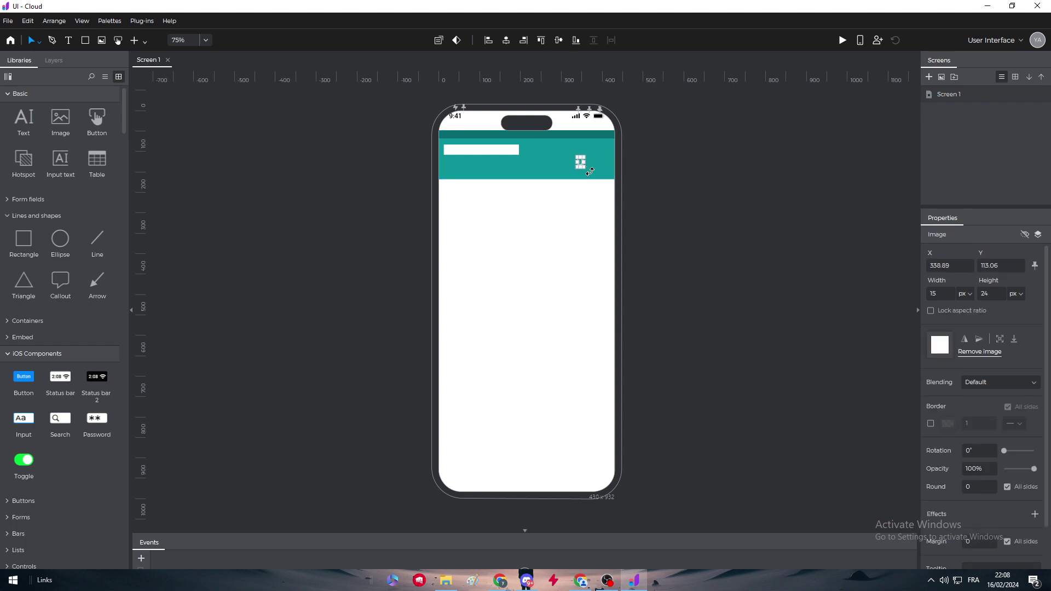
click(602, 165)
click(588, 165)
key(ctrl+z)
drag(590, 171, 584, 164)
- Nudge the search icon upward until it lines up with the input field in the header
click(581, 162)
key(Up)
key(Up)
key(Up)
key(Up)
key(Up)
key(Up)
key(Up)
key(Up)
key(Up)
key(Up)
key(Up)
key(Up)
key(Up)
key(Up)
key(Up)
key(Up)
key(Up)
key(Up)
key(Up)
key(Up)
click(688, 175)
click(580, 151)
click(688, 182)
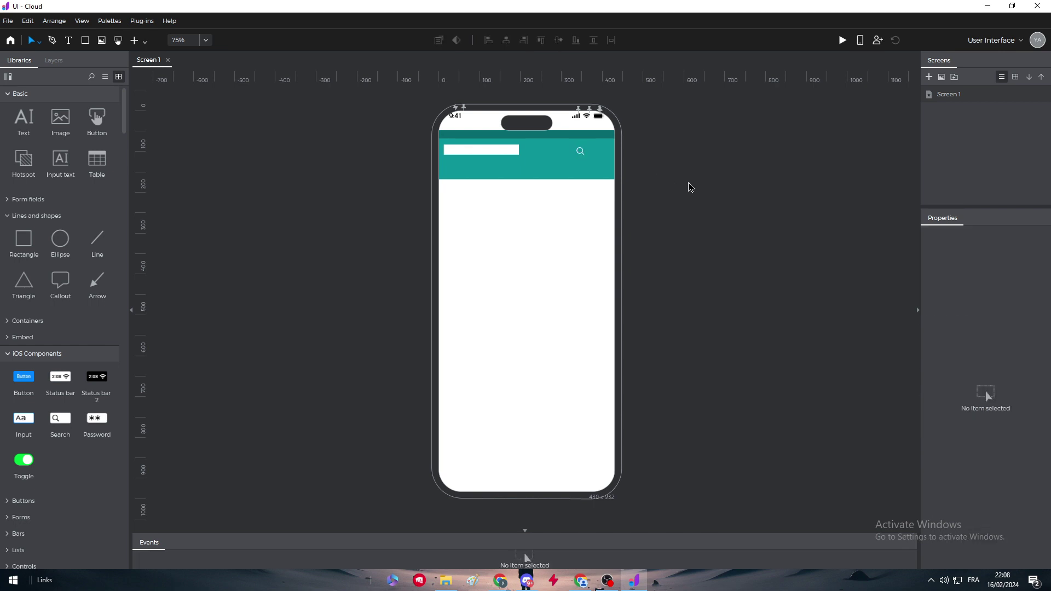
- Switch back to Flaticon in Chrome and open the outlined user icon in the icon editor
mouse_move(500, 580)
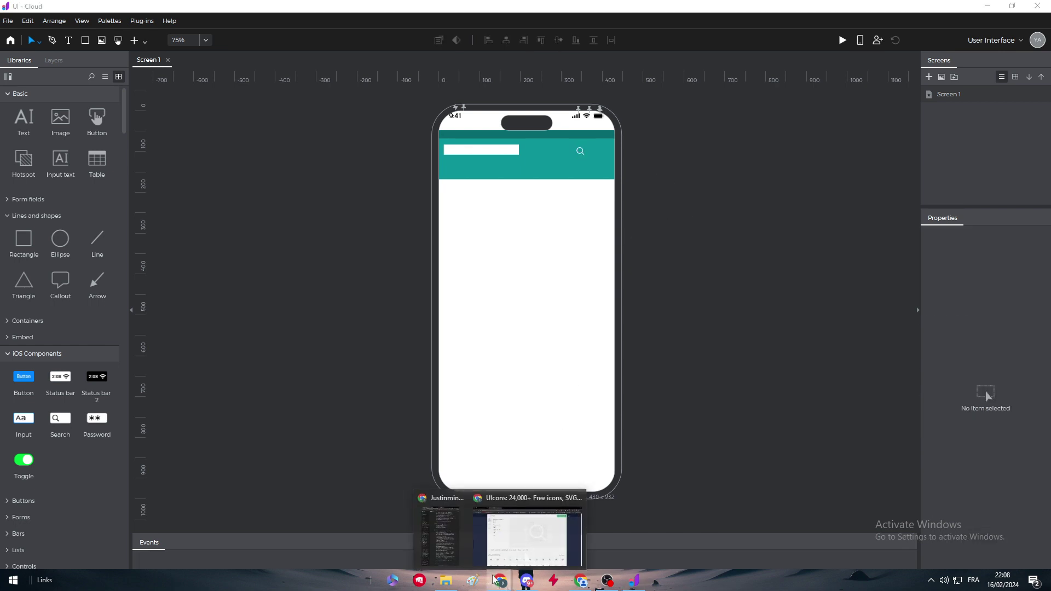
click(528, 533)
scroll(525, 411, down, 4)
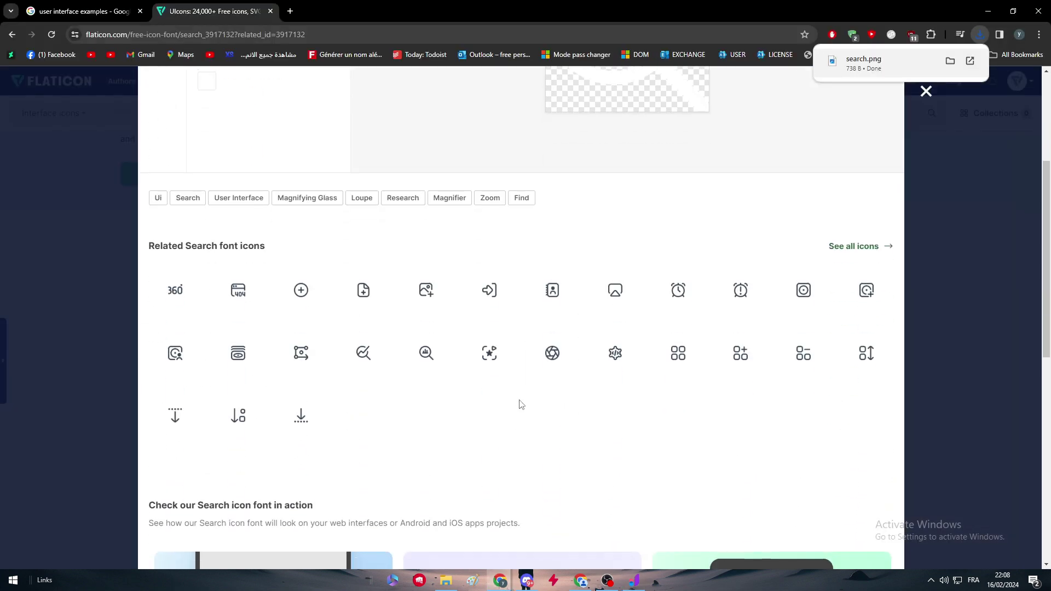
click(908, 404)
click(344, 311)
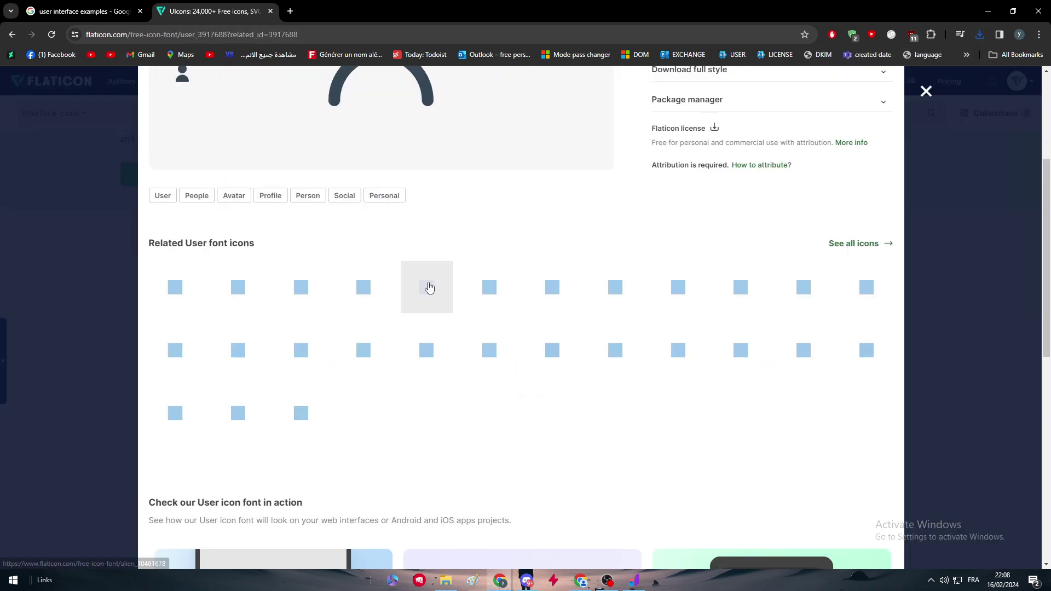
click(574, 98)
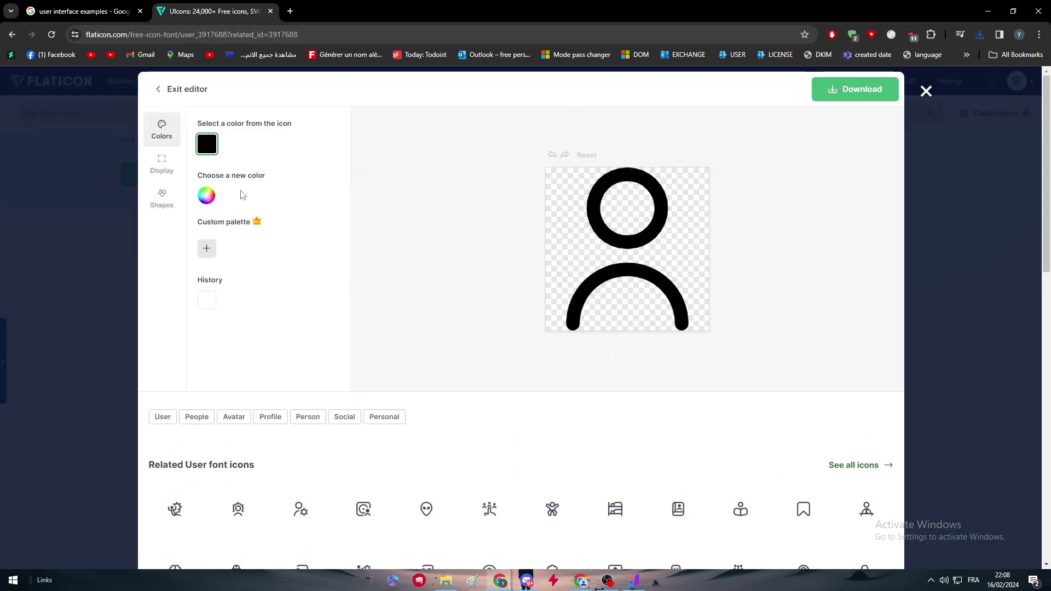
- Recolour the user icon white and download it as a 32px PNG
click(206, 196)
click(203, 214)
click(855, 89)
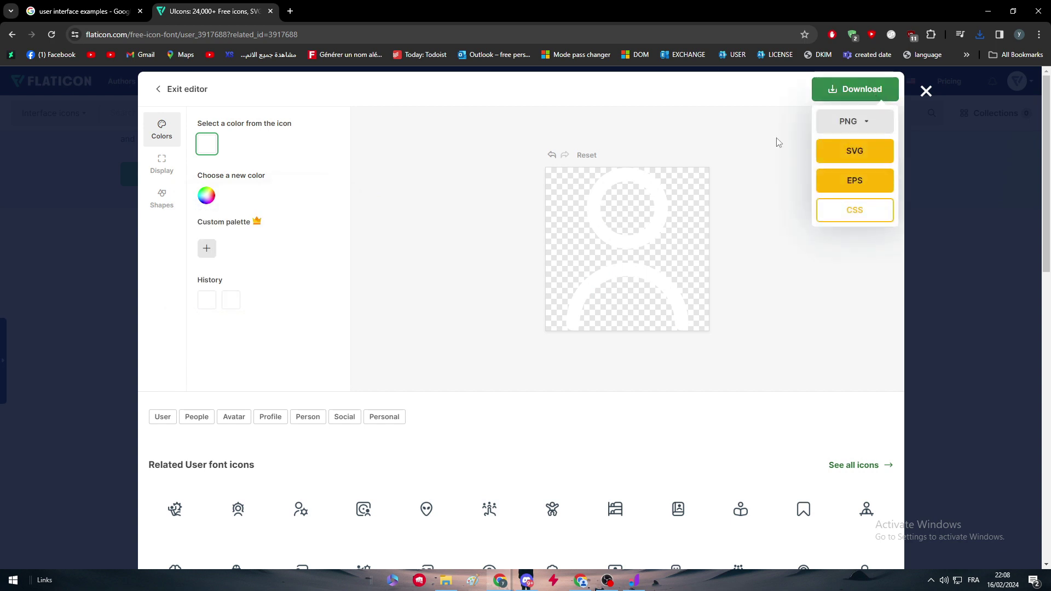
click(835, 181)
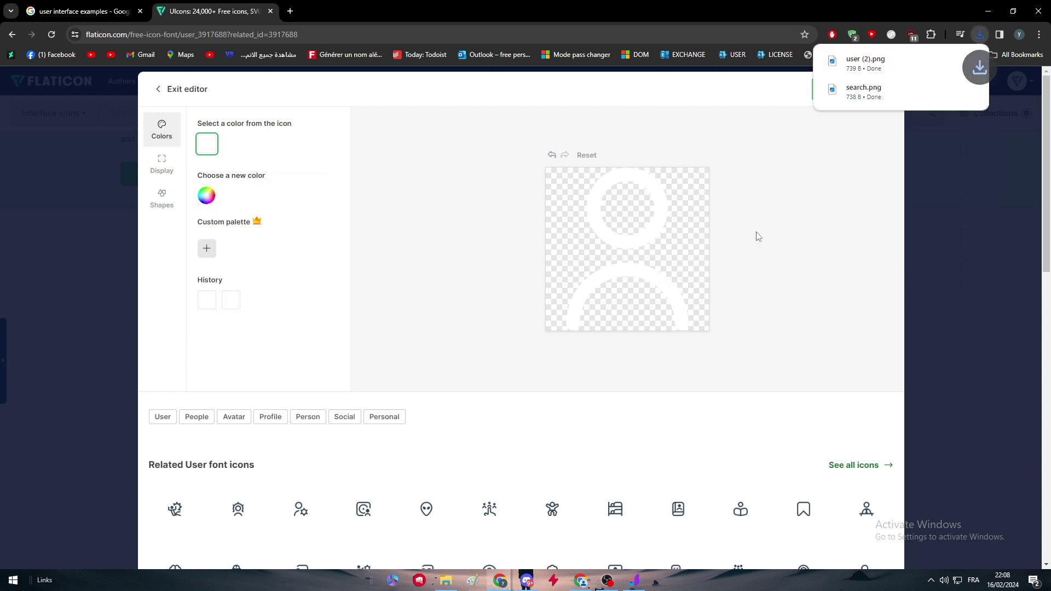
- Place the downloaded user (2).png in the Justinmind header just right of the search icon, scaled down to about 20 px
drag(865, 60, 600, 154)
click(651, 173)
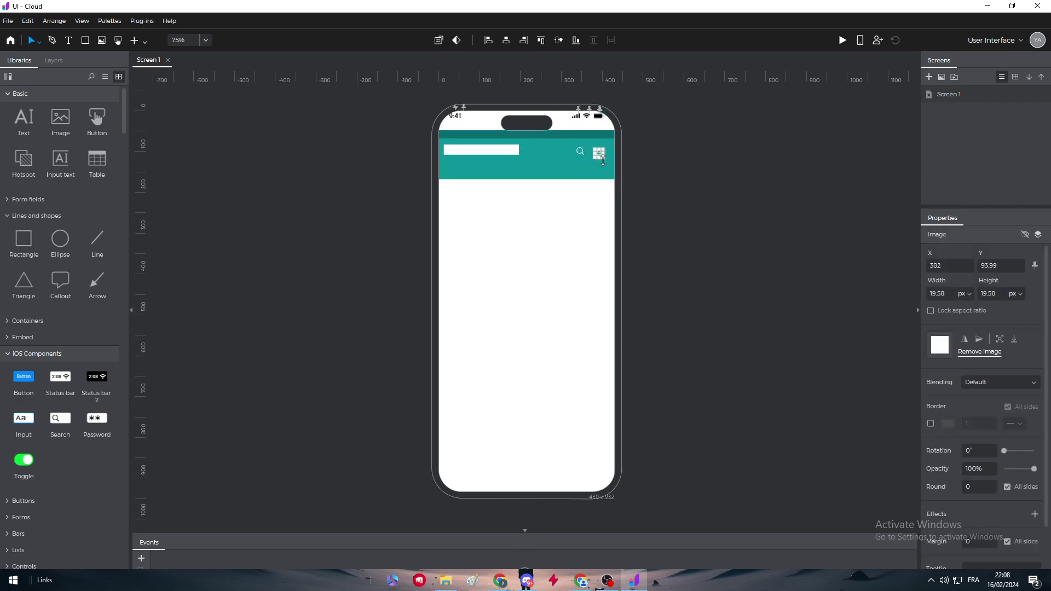
click(652, 172)
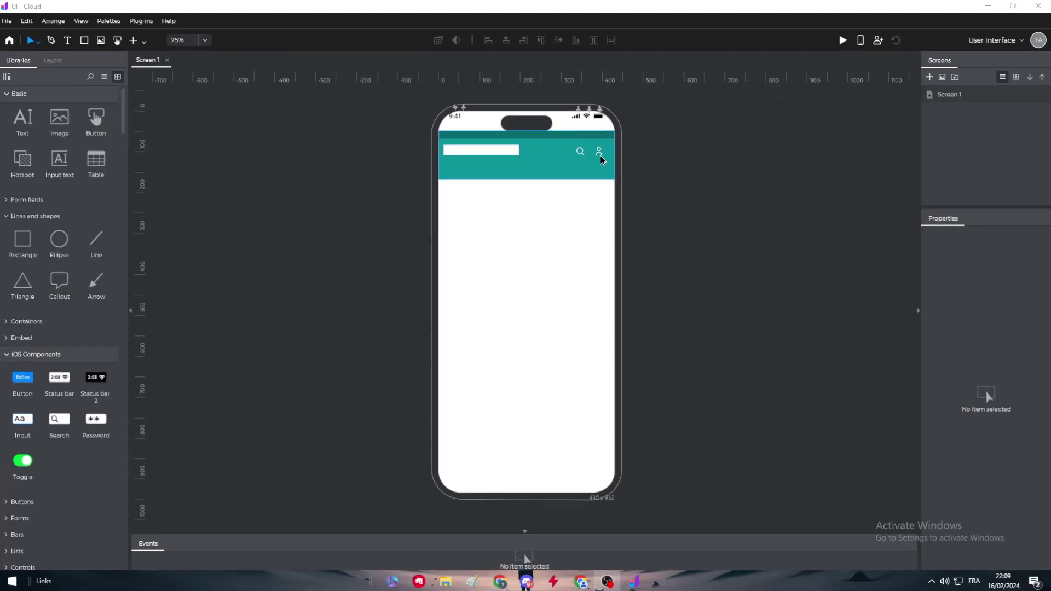
- Move the search and user icons together to the left, leaving room for another icon at the header's right edge
click(599, 151)
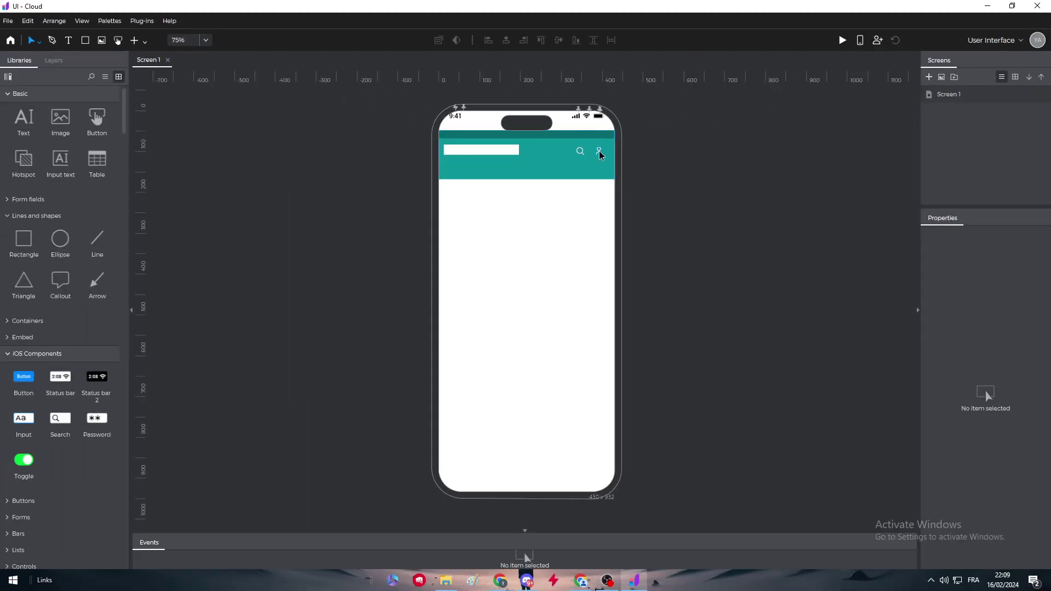
shift+click(581, 152)
drag(580, 155, 575, 152)
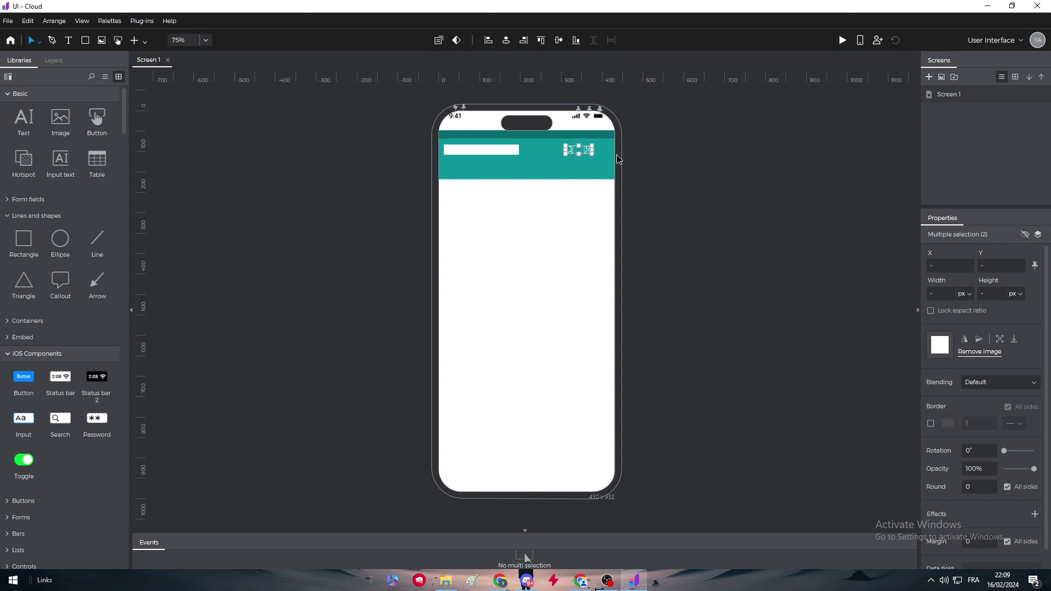
click(620, 160)
- Widen the white input field in the header until it reaches close to the search icon
drag(504, 156, 556, 150)
click(644, 158)
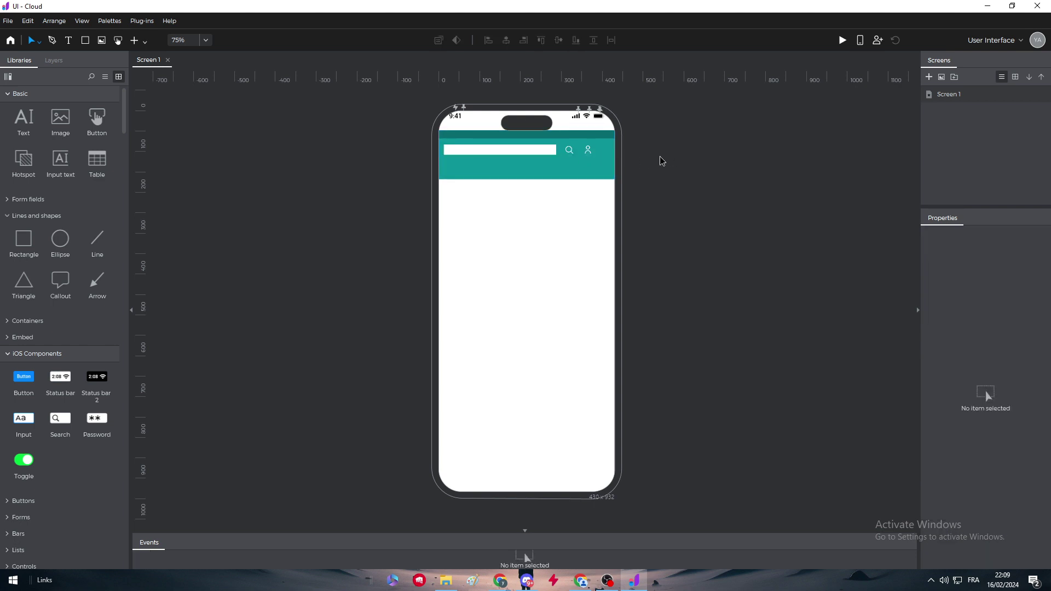
click(498, 151)
click(689, 185)
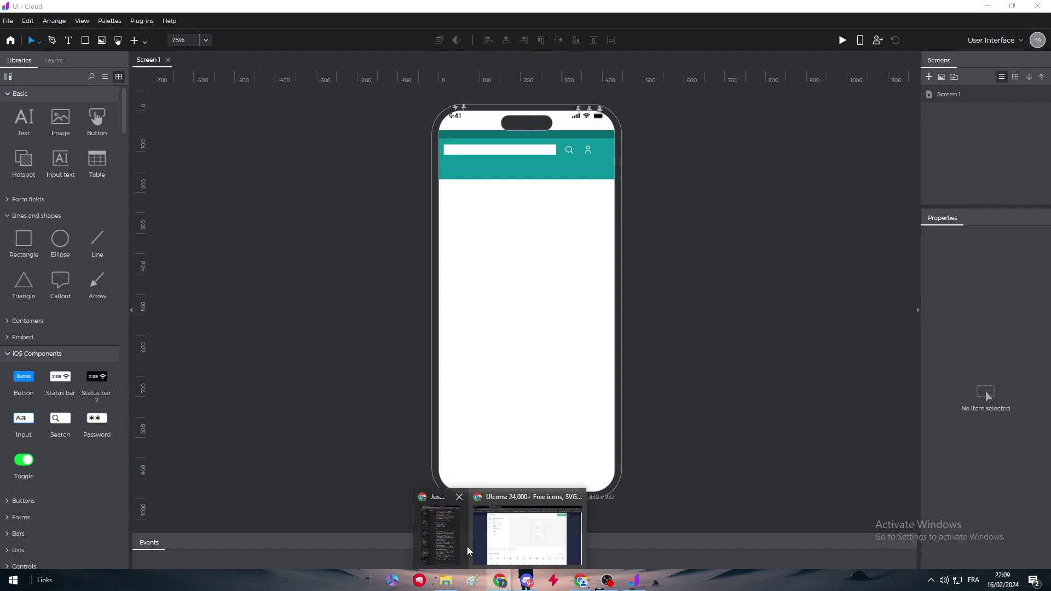
- Switch to Flaticon in Chrome, recolour the outlined shopping cart icon white and download it as a 32px PNG
click(520, 539)
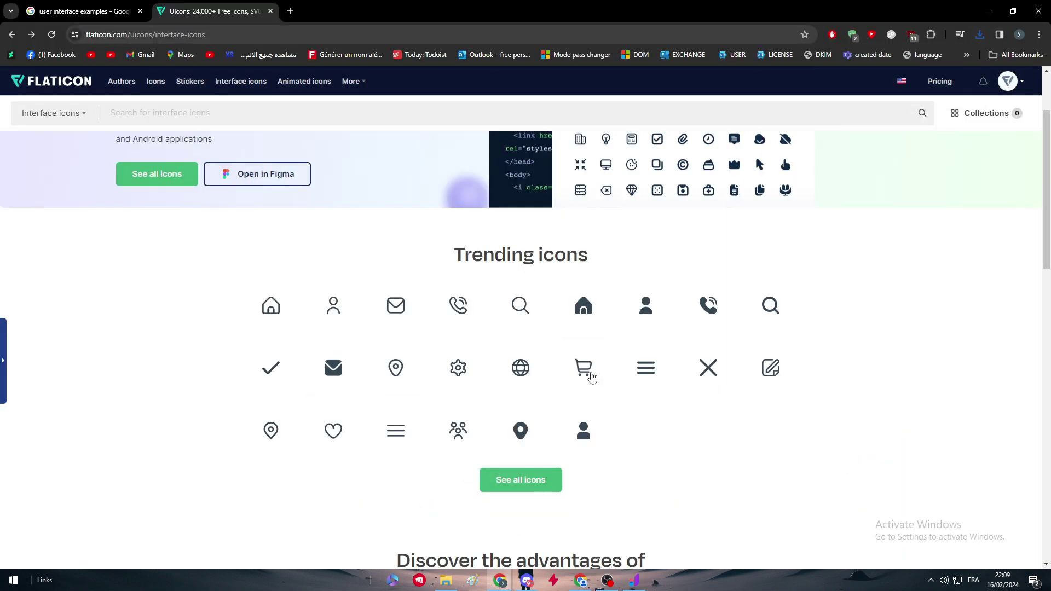
click(584, 368)
click(558, 97)
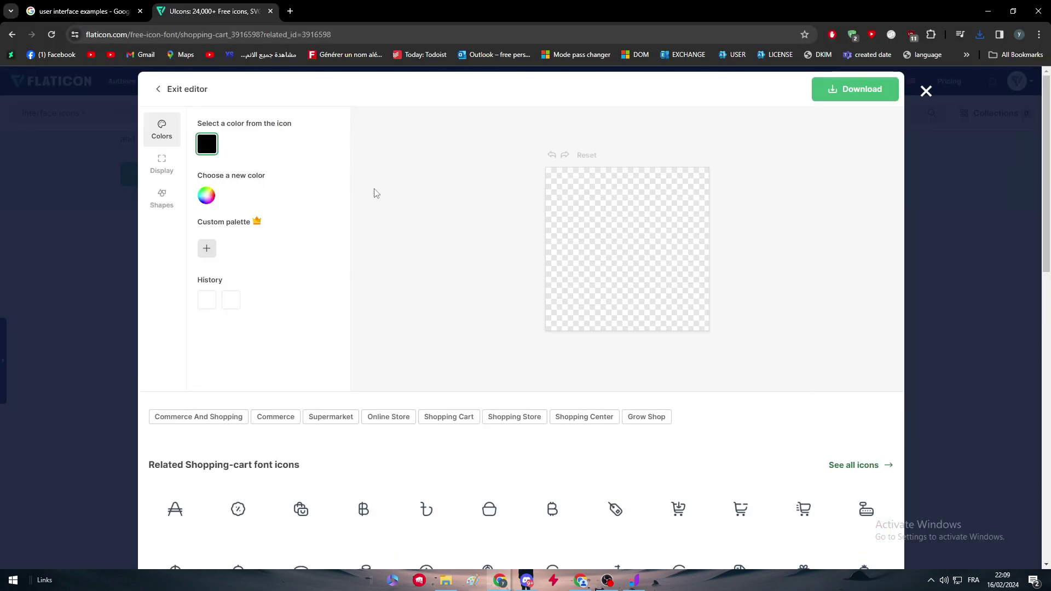
click(206, 195)
click(854, 92)
click(859, 121)
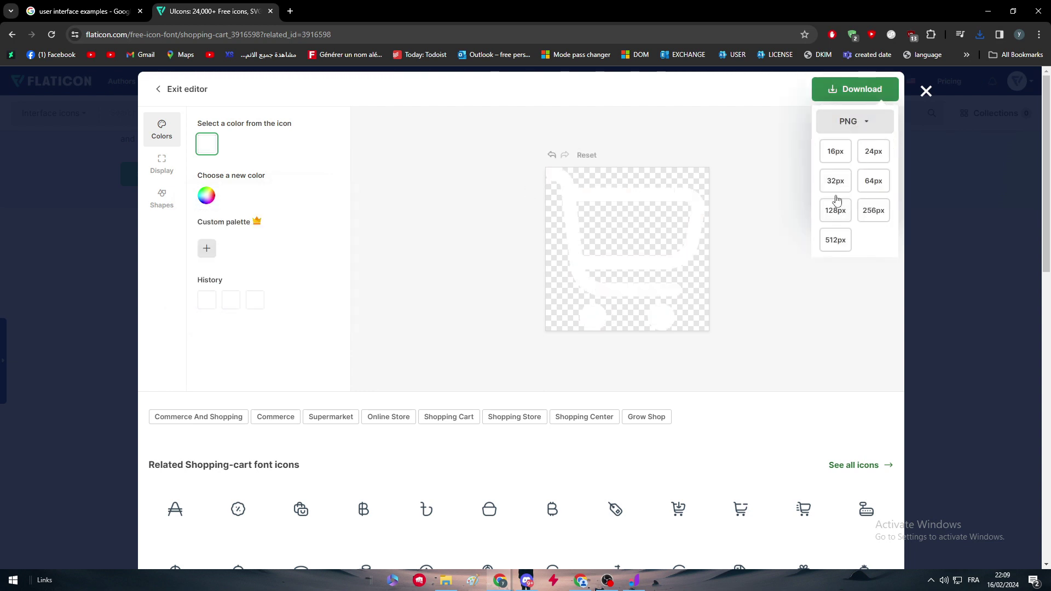
click(841, 181)
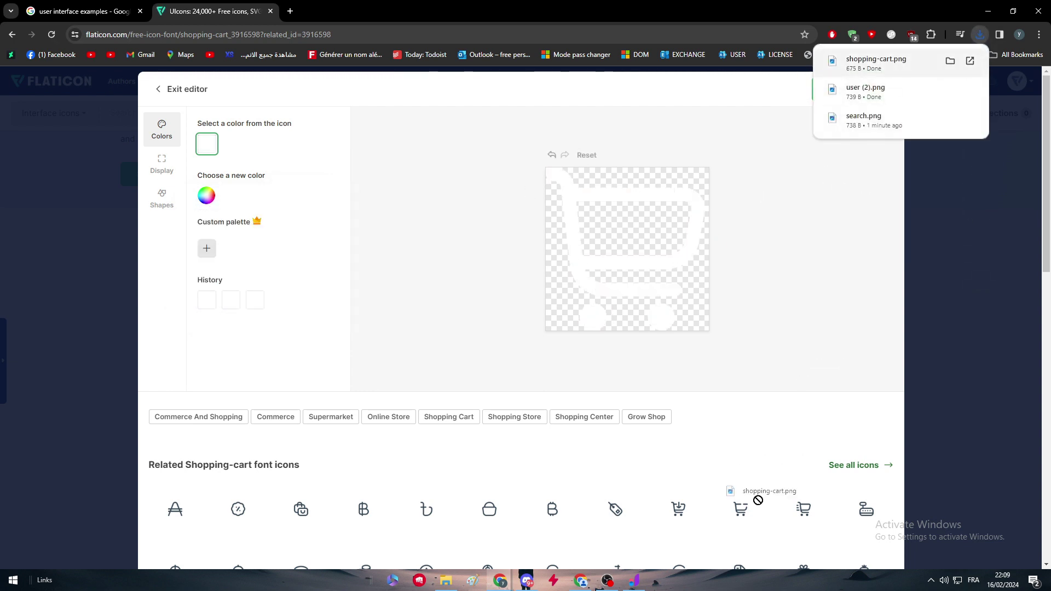
- Bring shopping-cart.png into the Justinmind screen and move it to the right of the user icon in the header
click(633, 580)
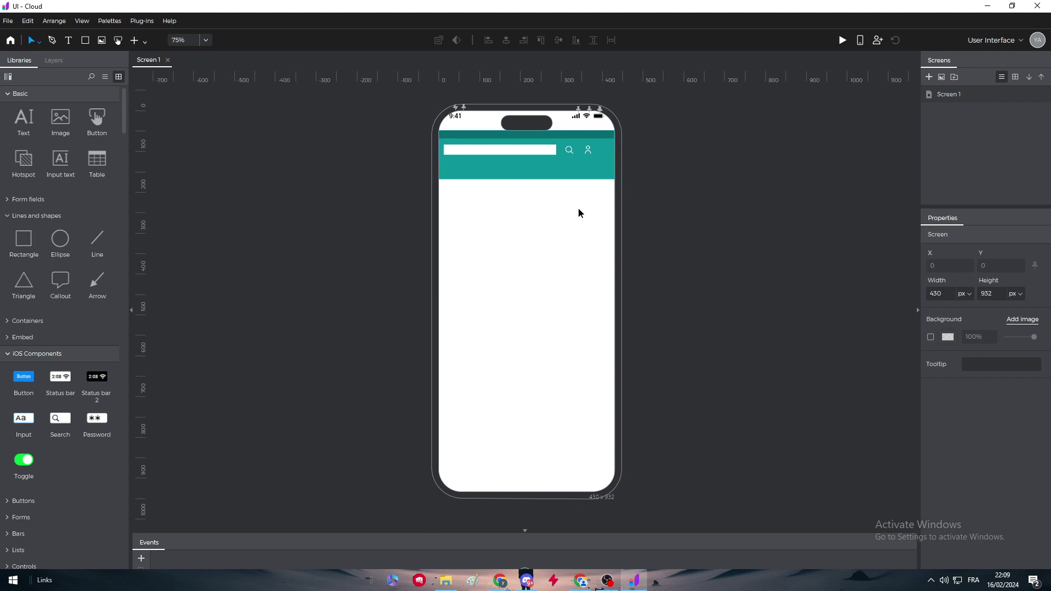
key(ctrl+v)
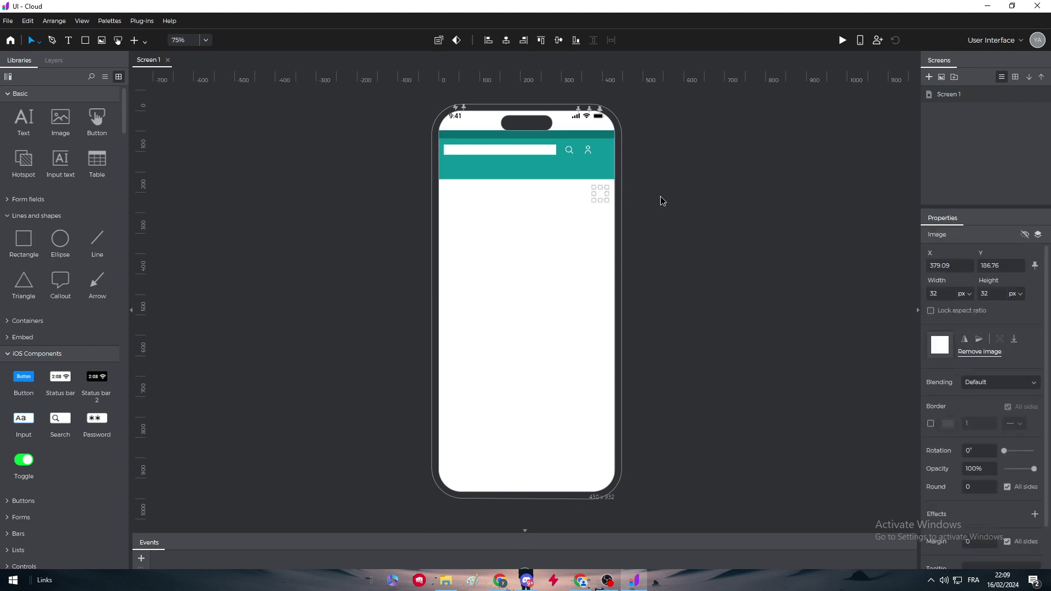
drag(603, 196, 607, 152)
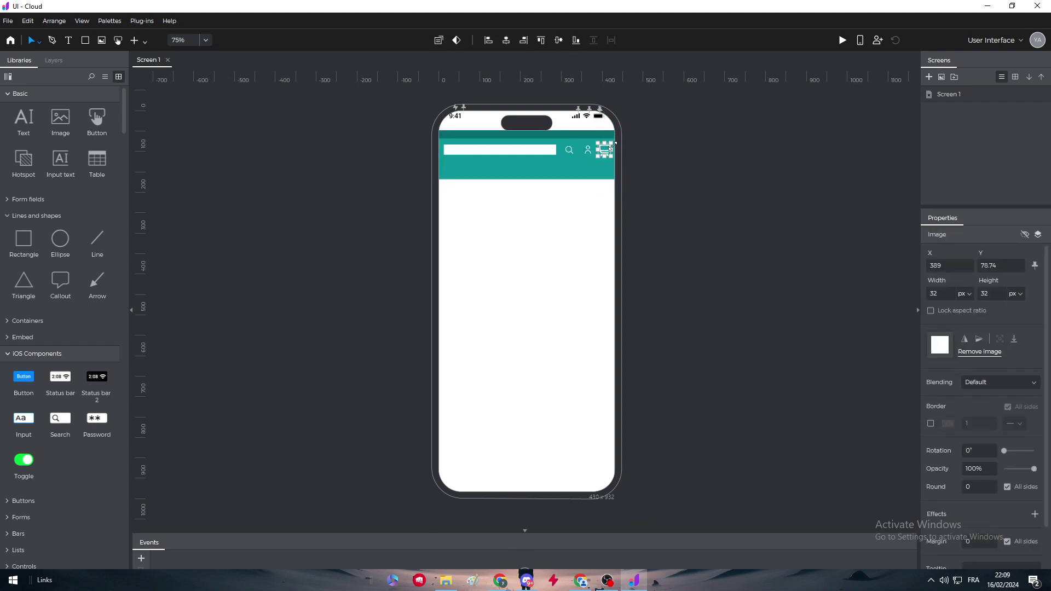
- Scale the cart icon down to match the other header icons and fine-tune the cart and user icons' positions
drag(611, 144, 605, 155)
click(700, 171)
click(602, 156)
click(683, 171)
click(604, 156)
click(663, 165)
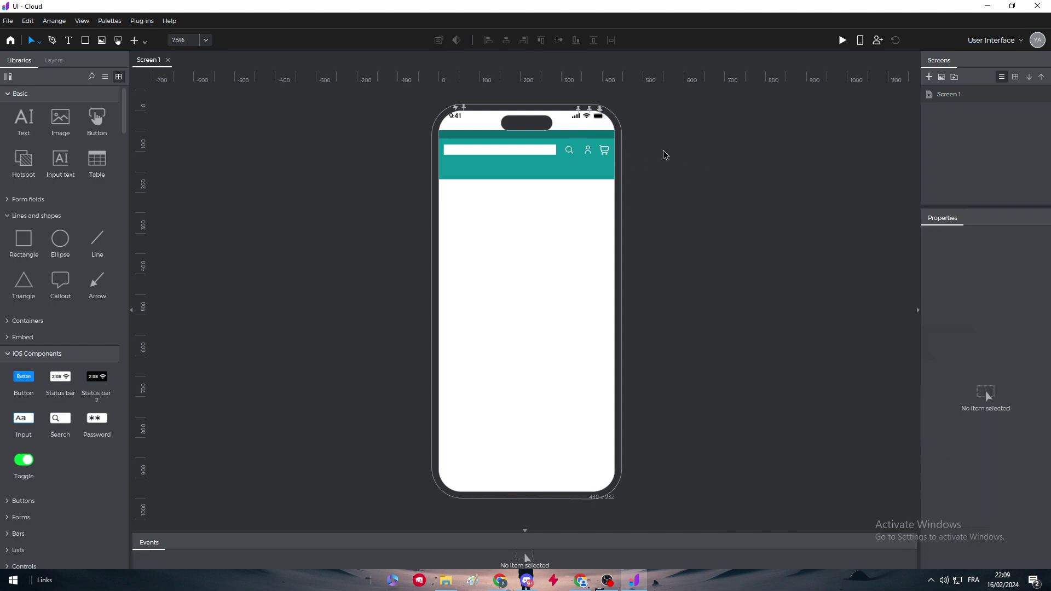
click(587, 153)
click(680, 179)
- Duplicate the teal header rectangle directly below itself and stretch it to 430 × 765 px to fill the rest of the screen
click(468, 173)
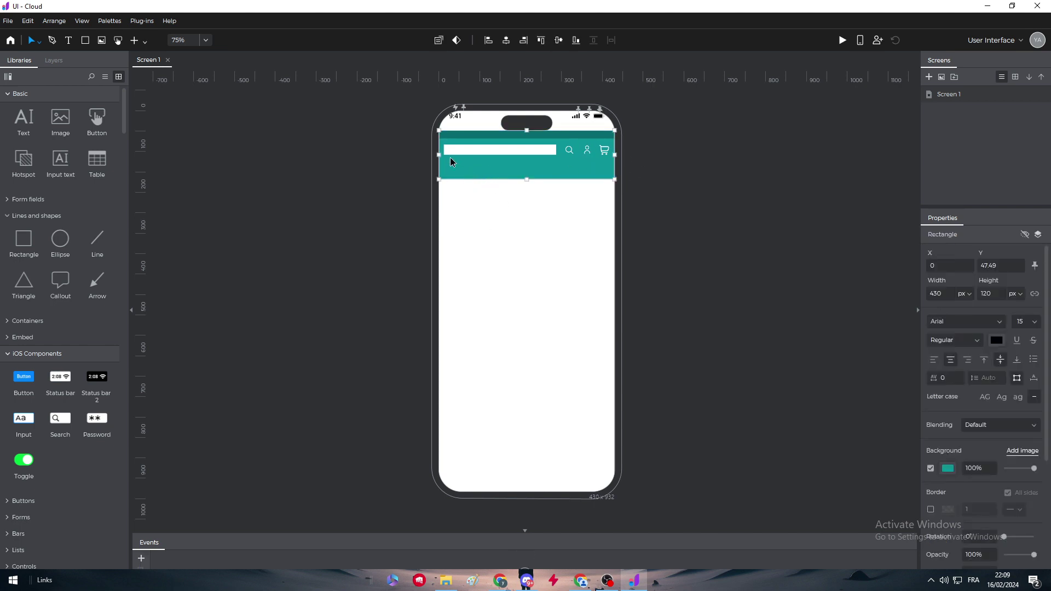
drag(492, 170, 495, 492)
- Try a brighter turquoise fill and a bluer fill on the large lower rectangle, and revert it to the original teal
click(948, 469)
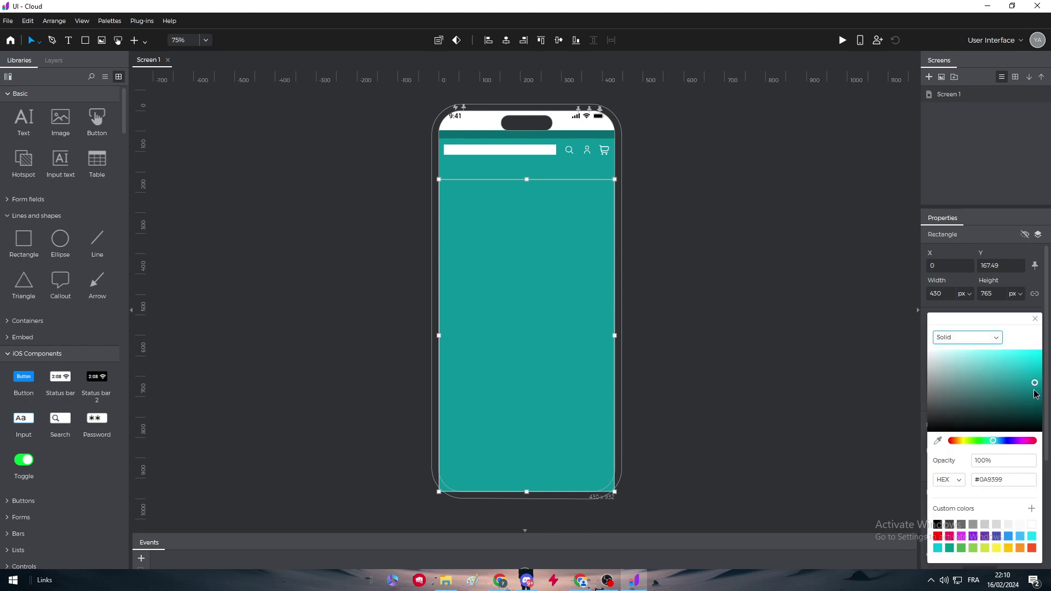
drag(1035, 393, 1040, 367)
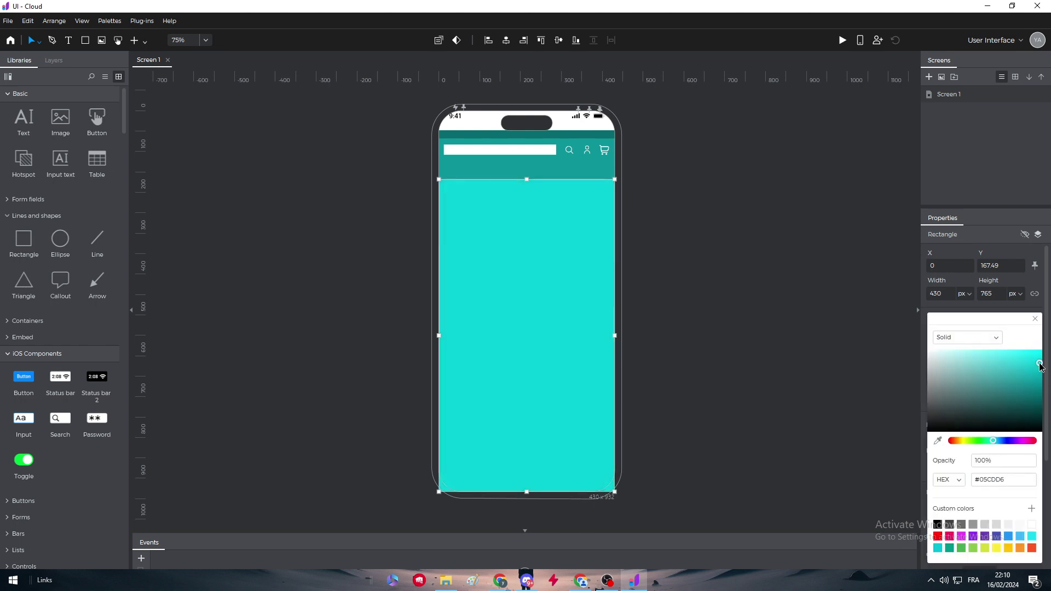
key(ctrl+z)
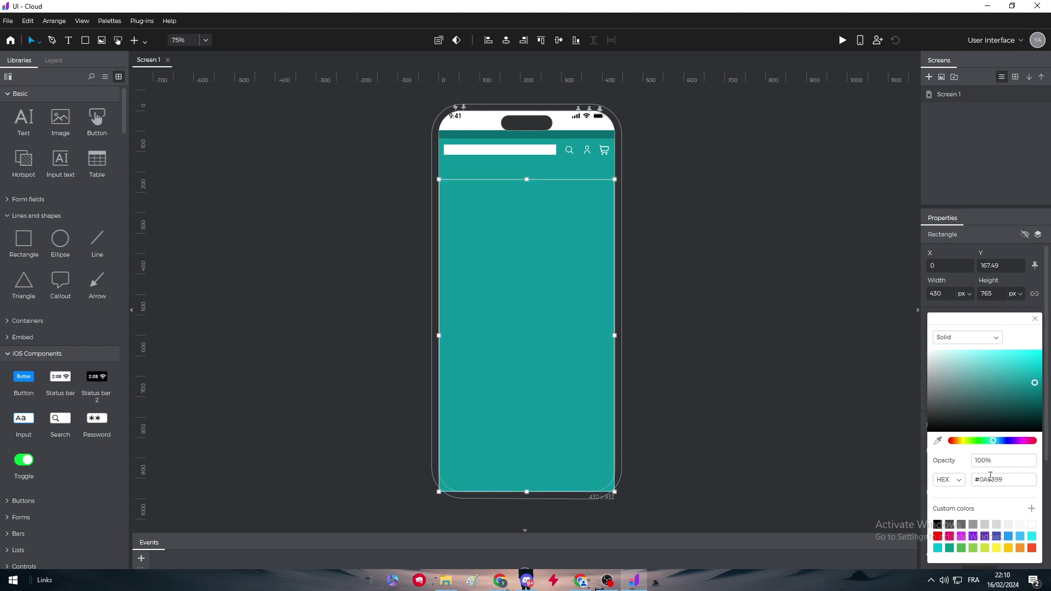
click(956, 485)
click(942, 507)
click(719, 415)
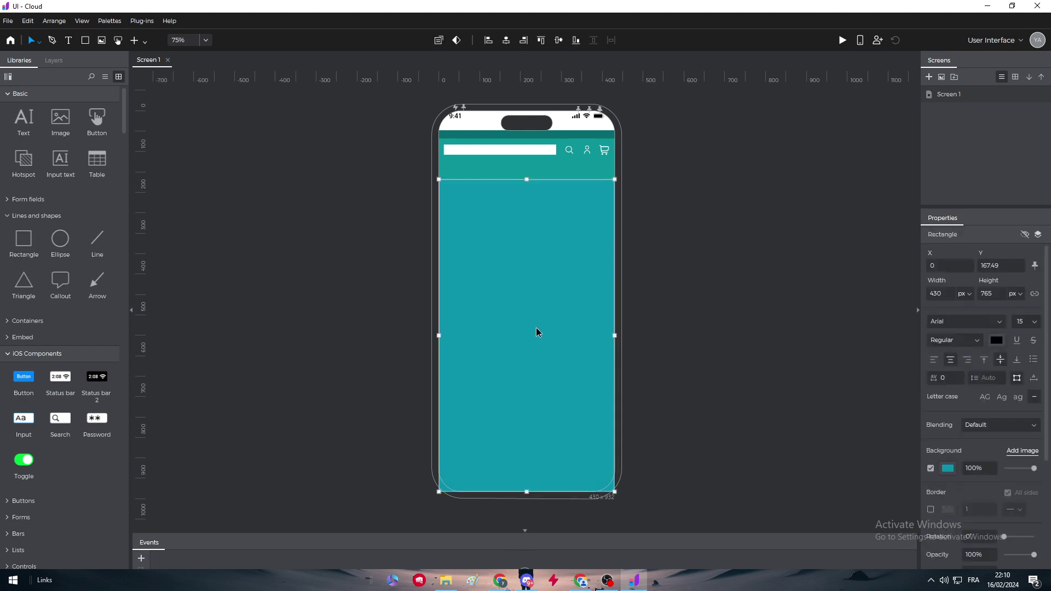
click(680, 339)
click(583, 314)
- Lower the large rectangle's background colour opacity to 45%
click(947, 468)
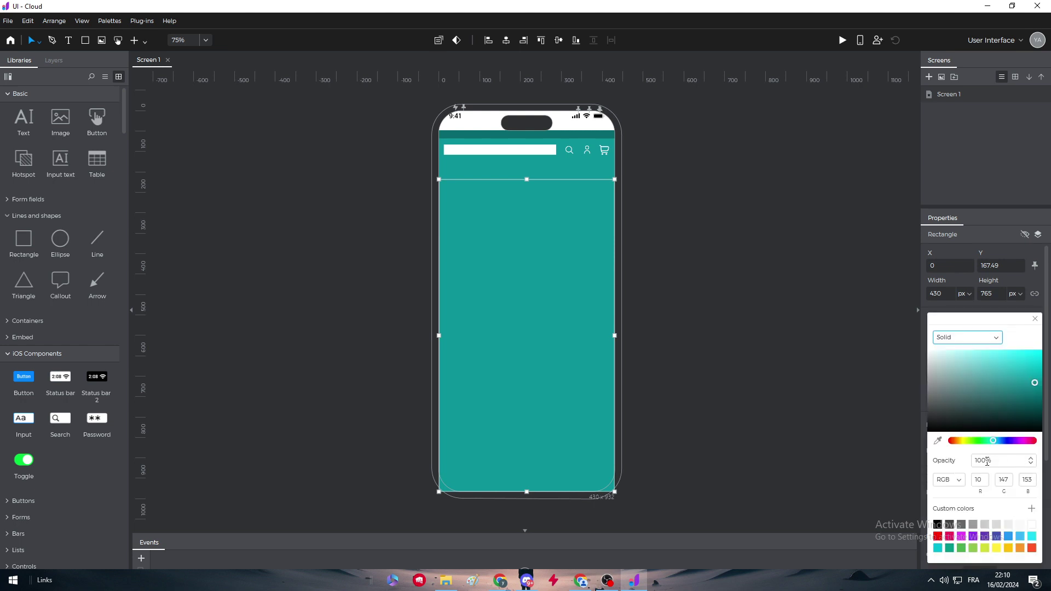
click(1031, 464)
drag(983, 462, 970, 466)
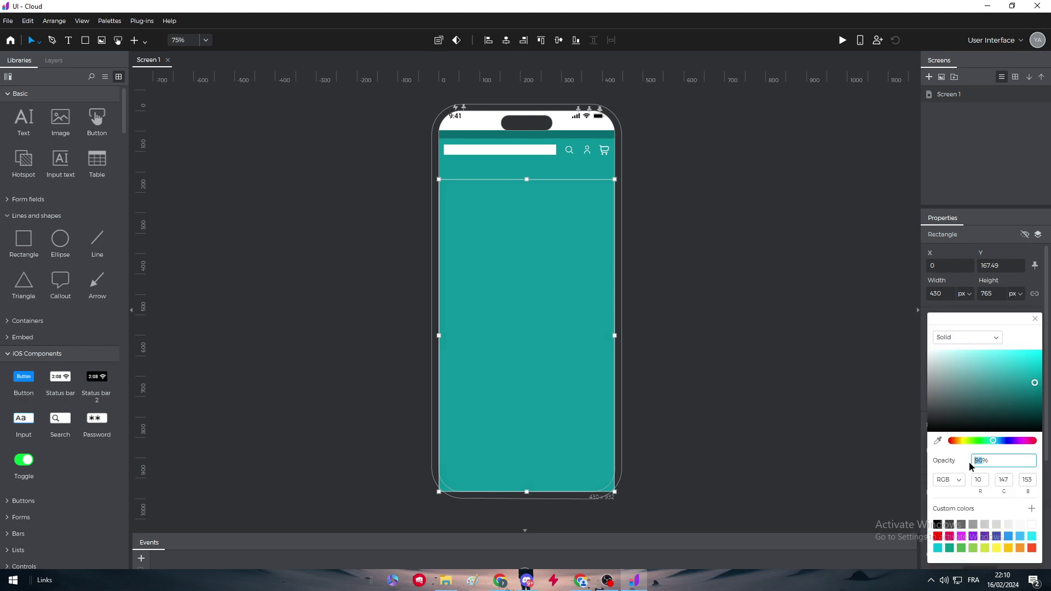
text(40)
click(720, 383)
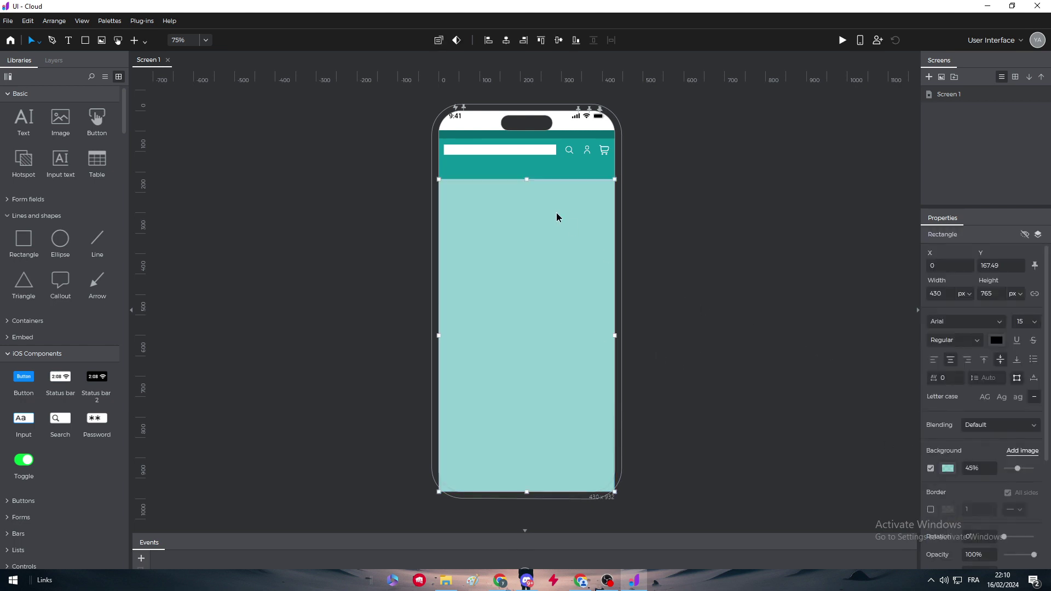
- Set the large rectangle's background opacity to 70%
double_click(973, 466)
text(70)
key(Return)
click(694, 376)
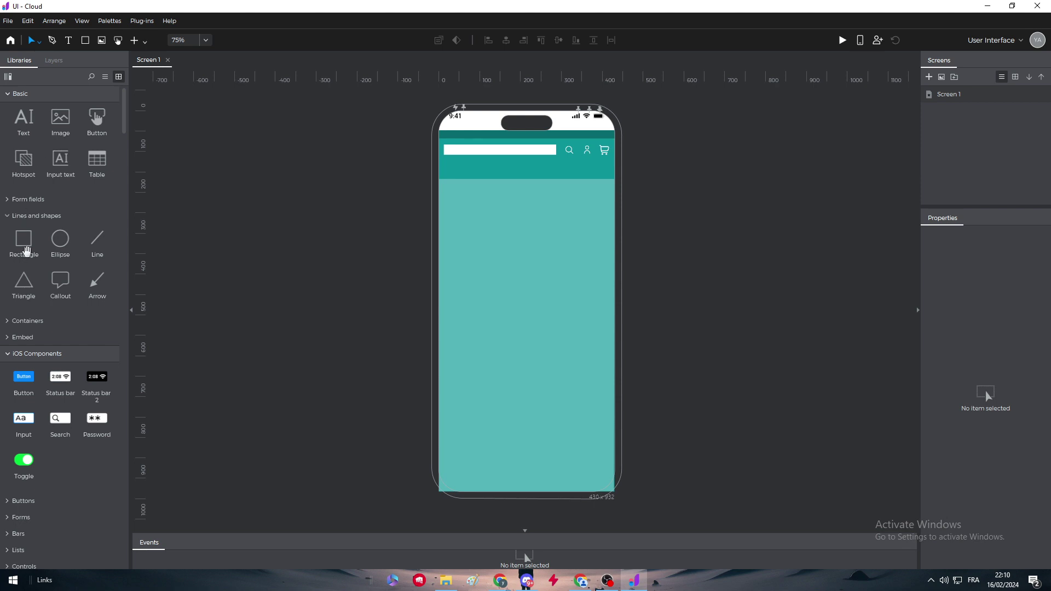
- Place a 100 × 100 px image placeholder at the upper left of the large rectangle, and collapse the iOS Components and iOS Icons groups
drag(64, 130, 471, 228)
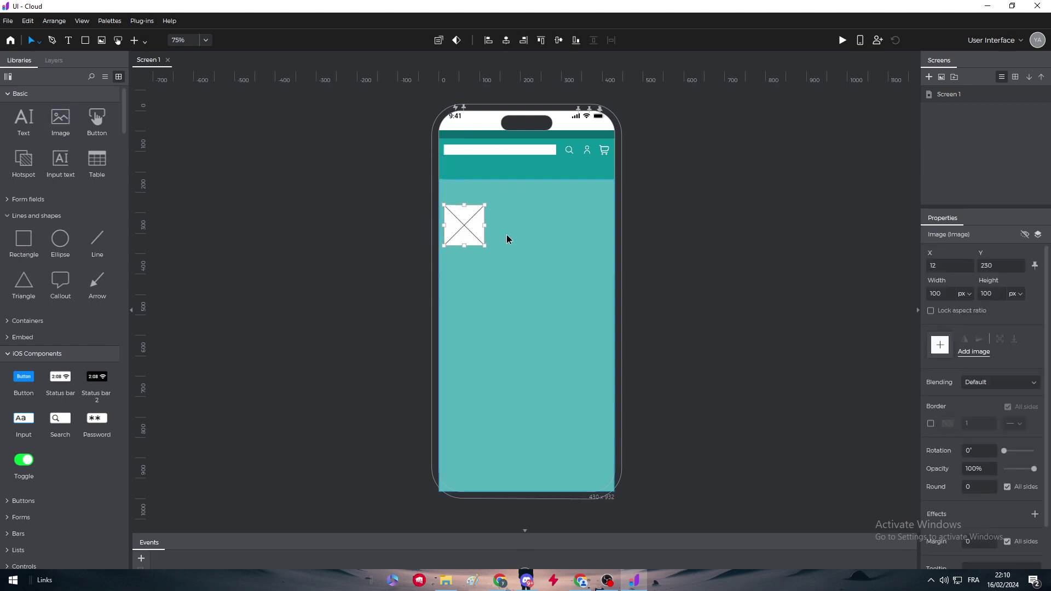
click(507, 239)
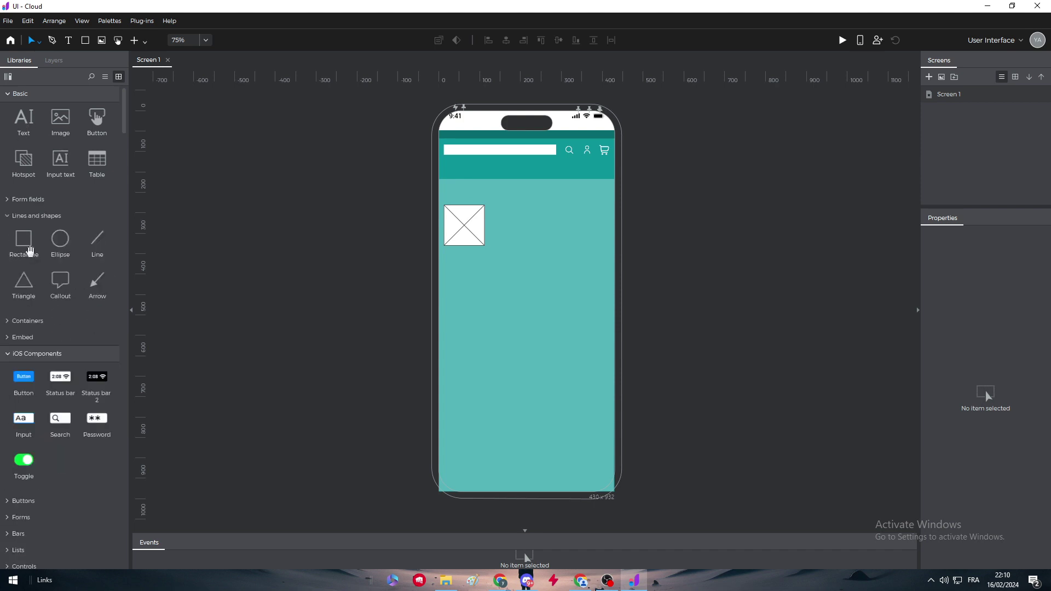
click(15, 357)
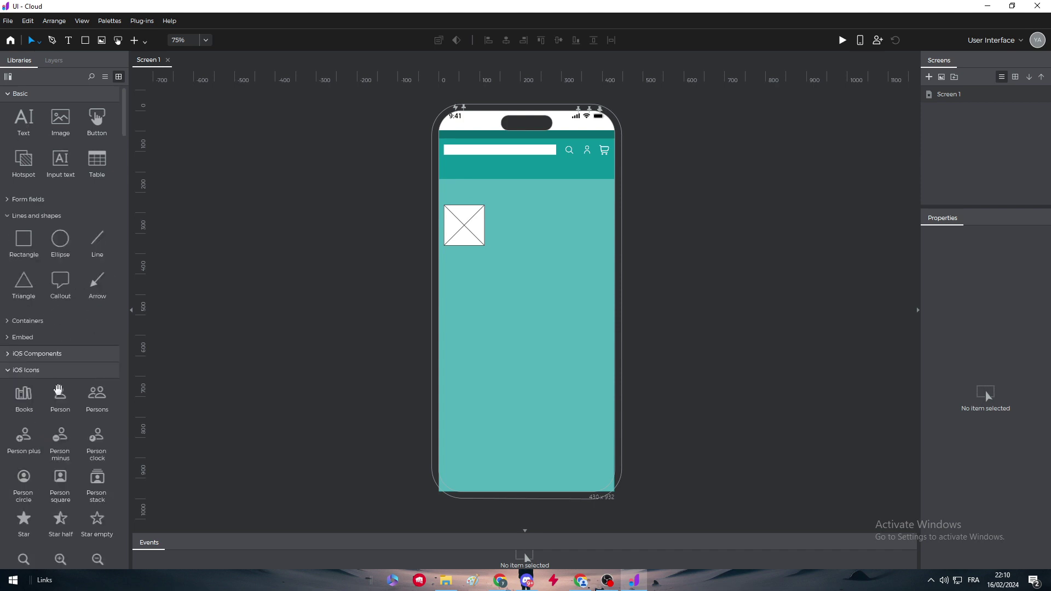
click(17, 370)
- Add a text element reading "APPLE WATCH" beside the image placeholder, level with its top edge
drag(24, 123, 502, 216)
double_click(504, 209)
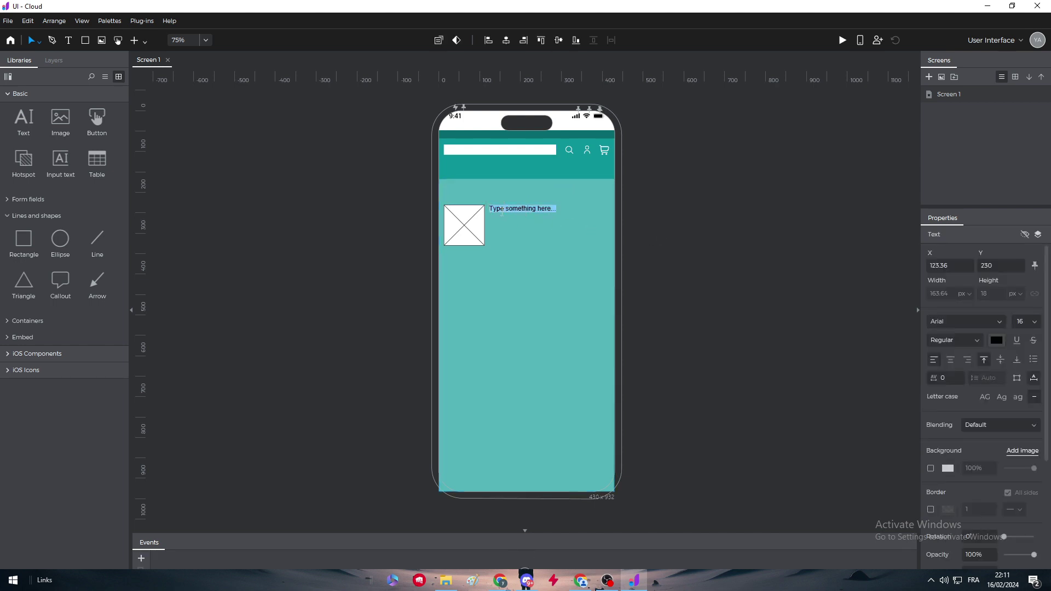
text(a)
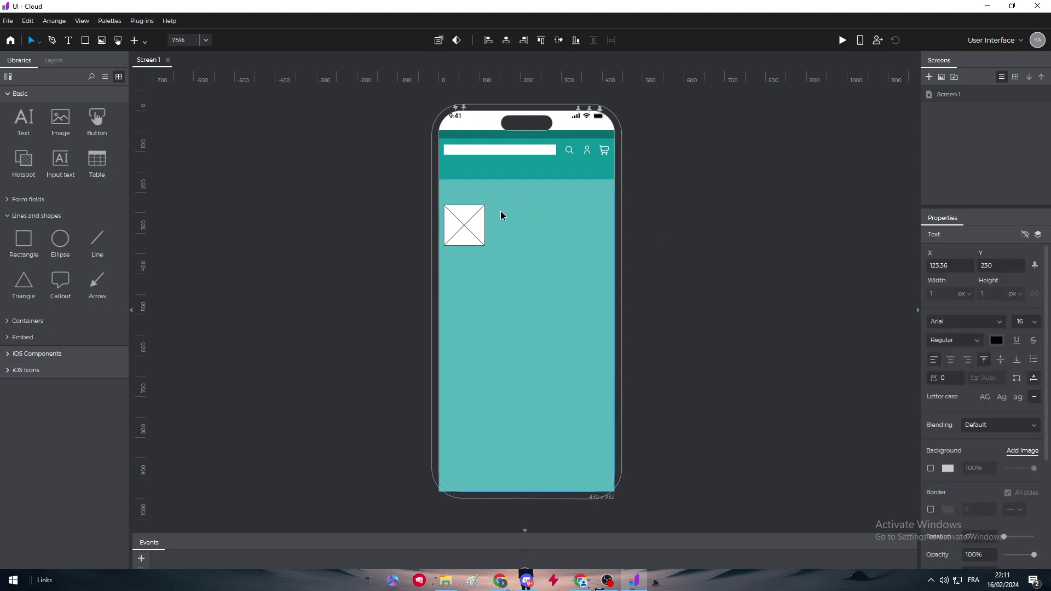
text(APPLE WATCH)
click(623, 252)
click(520, 211)
drag(523, 212, 524, 211)
- Set the font size of the "APPLE WATCH" text to 26
double_click(524, 211)
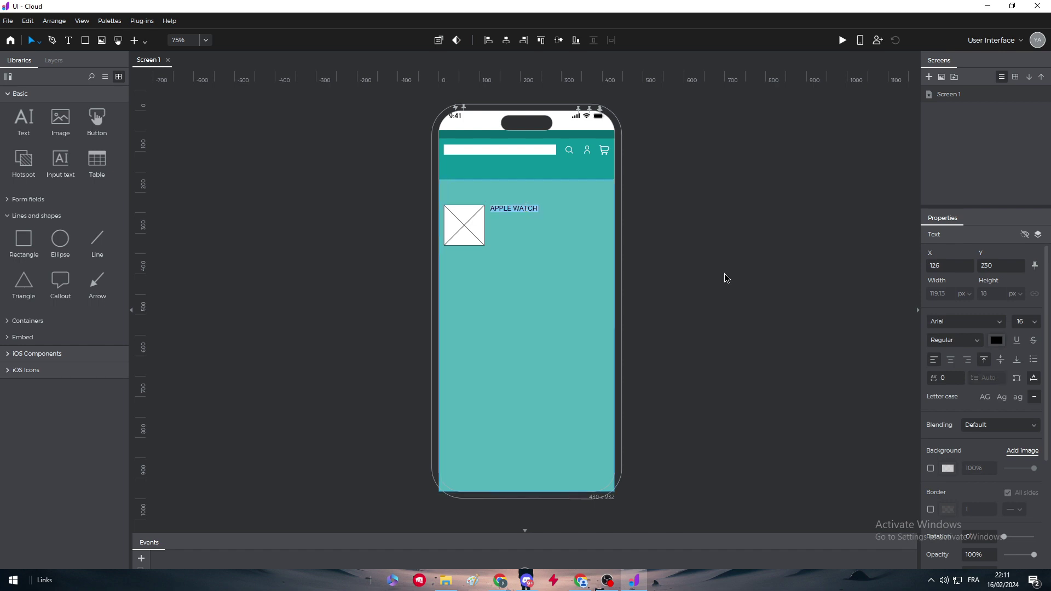
click(1034, 322)
scroll(1029, 433, down, 2)
click(1023, 422)
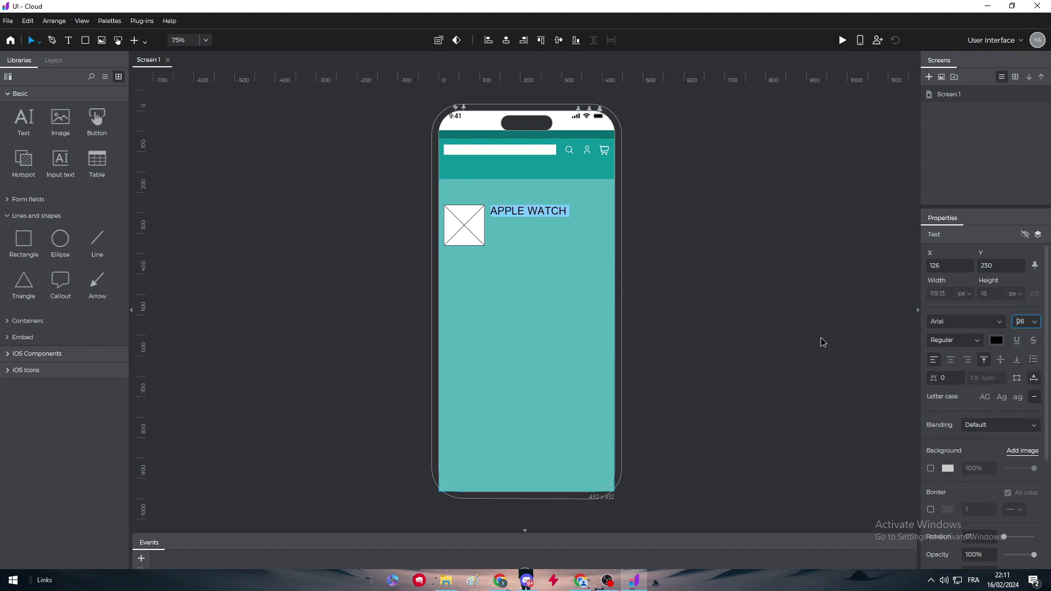
click(820, 337)
- Duplicate the "APPLE WATCH" text directly beneath itself and change the copy to "450 $"
click(548, 216)
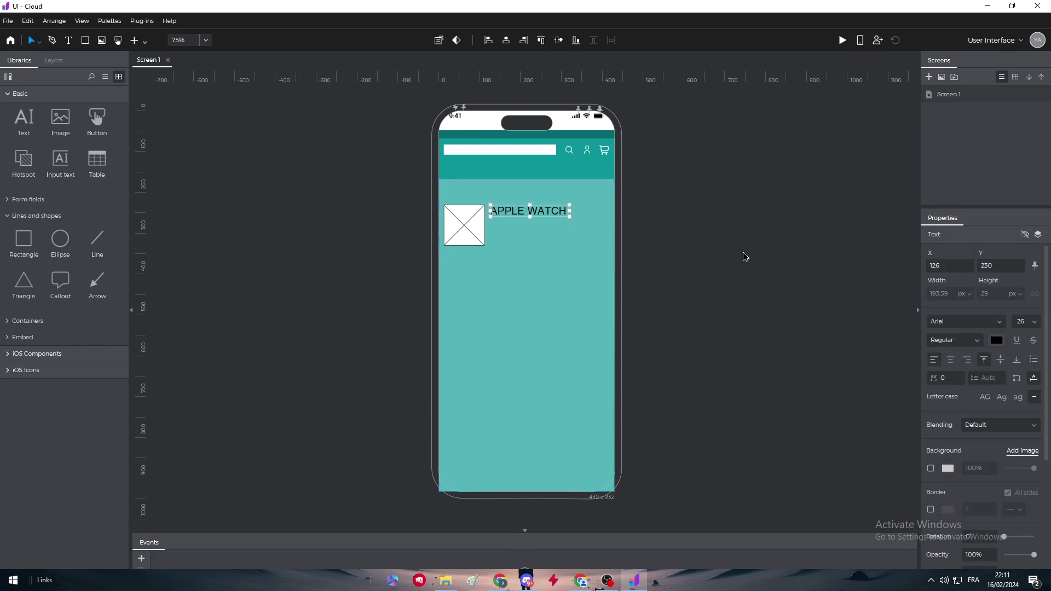
click(744, 254)
click(547, 216)
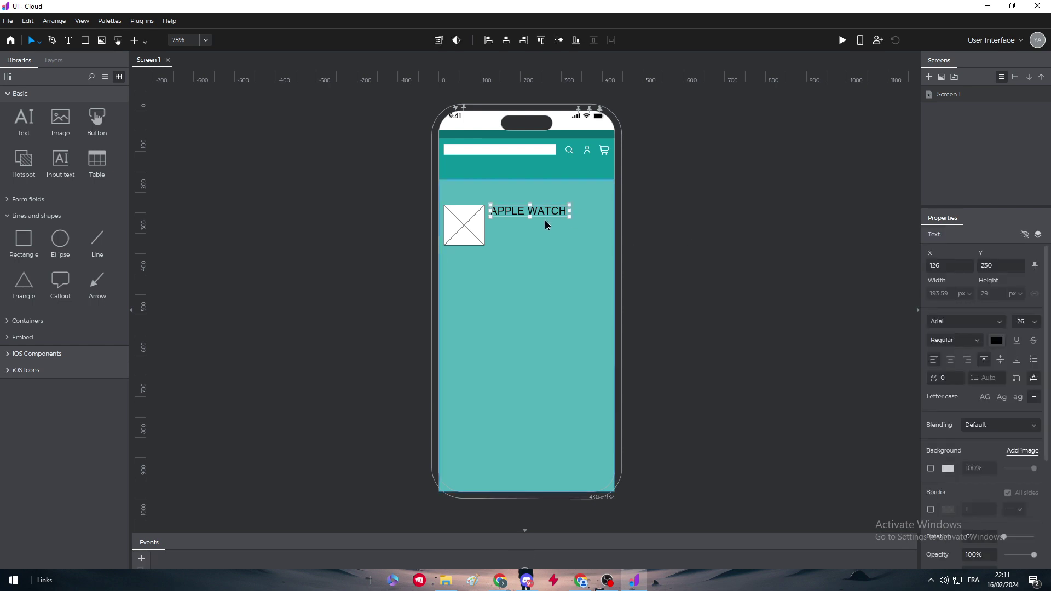
drag(517, 216, 516, 226)
double_click(517, 226)
text(')
text(450 $)
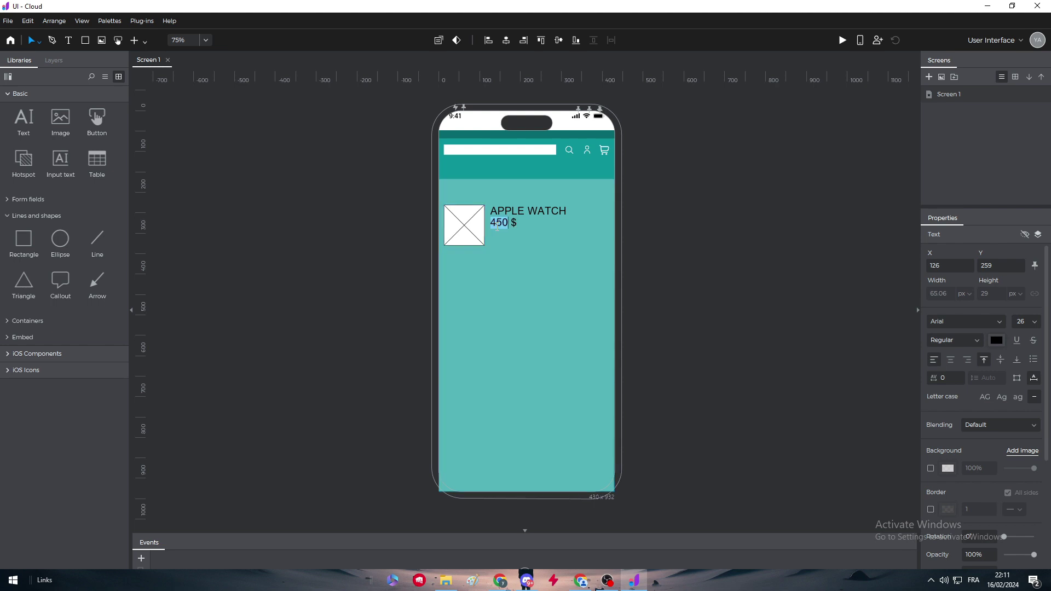
- Change the text color of the "450 $" price to gray
triple_click(498, 221)
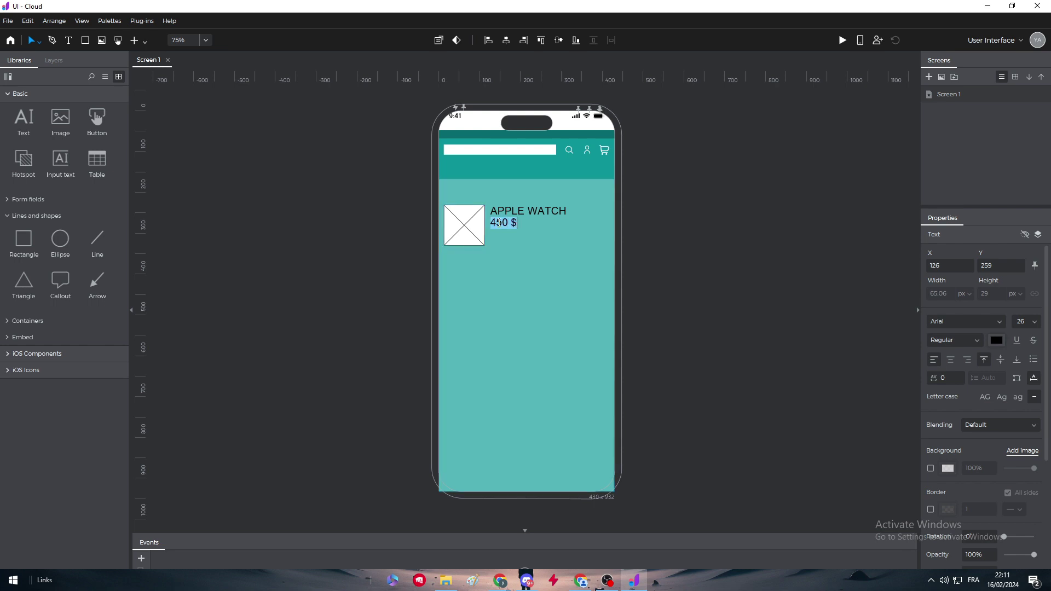
click(996, 341)
click(897, 399)
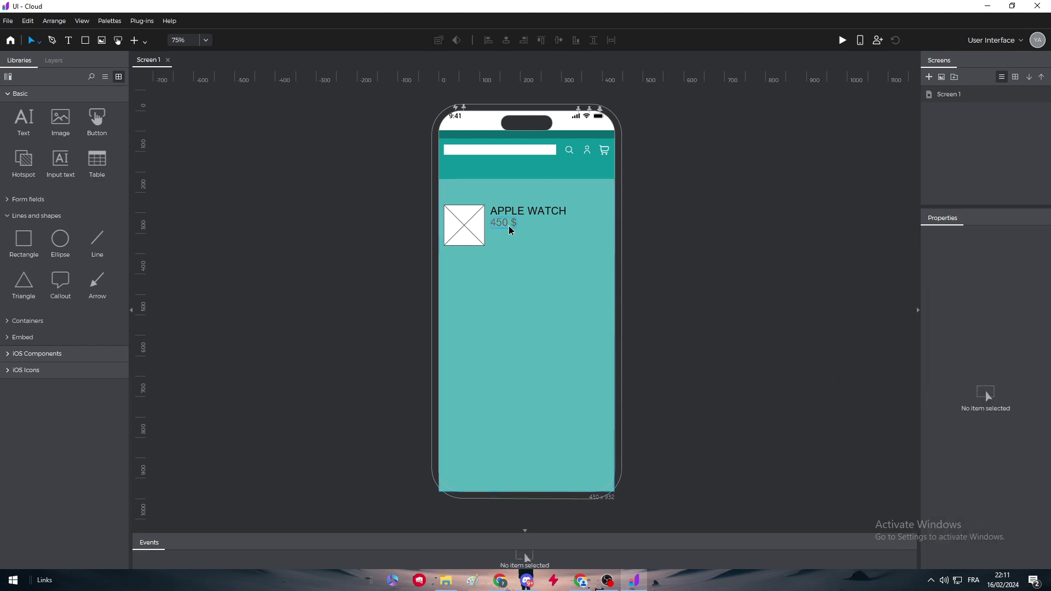
- Add a button directly beneath the price, label it "add to cart" and widen it to about 127 px
drag(106, 129, 521, 237)
double_click(513, 241)
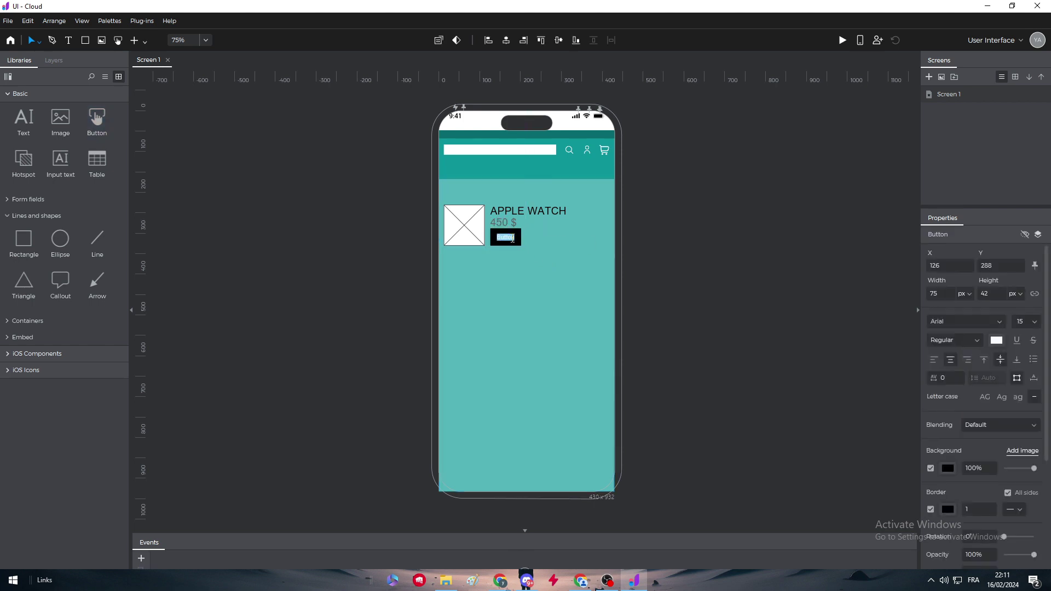
text(add to cart)
click(540, 257)
click(515, 239)
drag(521, 239, 541, 239)
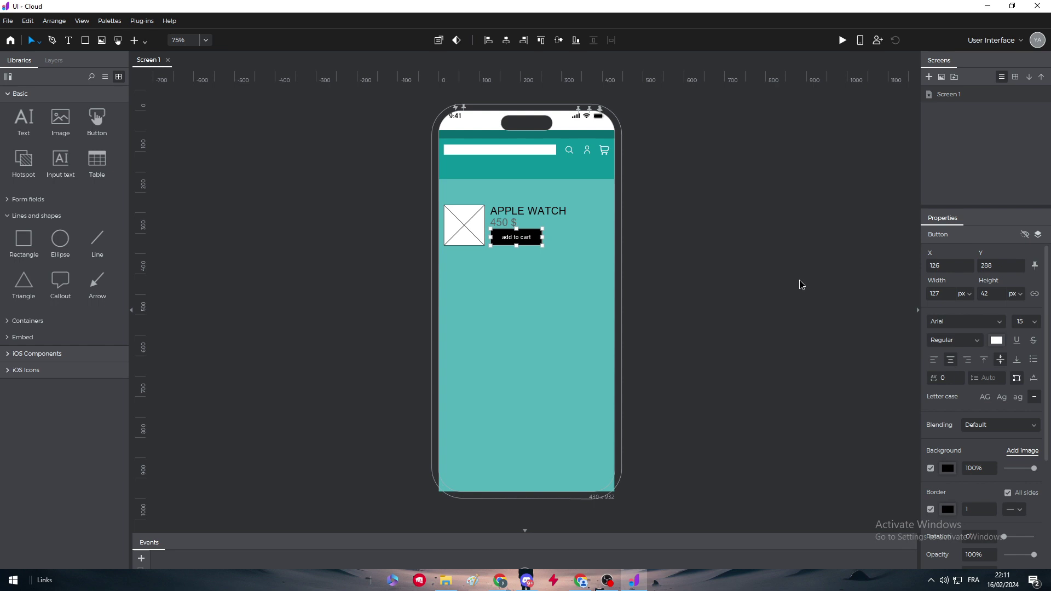
- Fill the "add to cart" button with the teal sampled from the header band behind the search bar
click(948, 469)
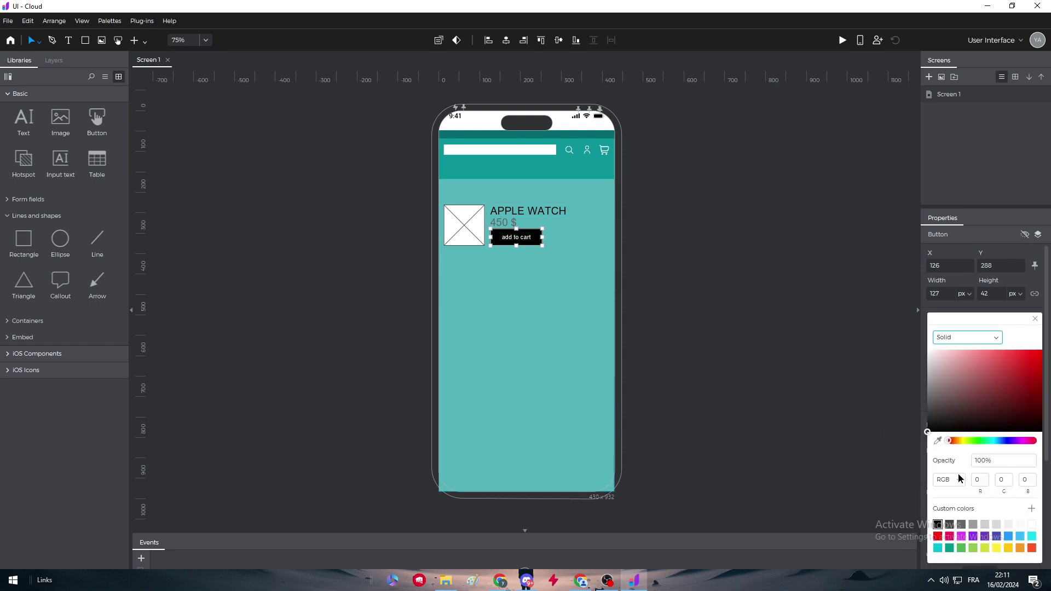
drag(934, 368, 927, 372)
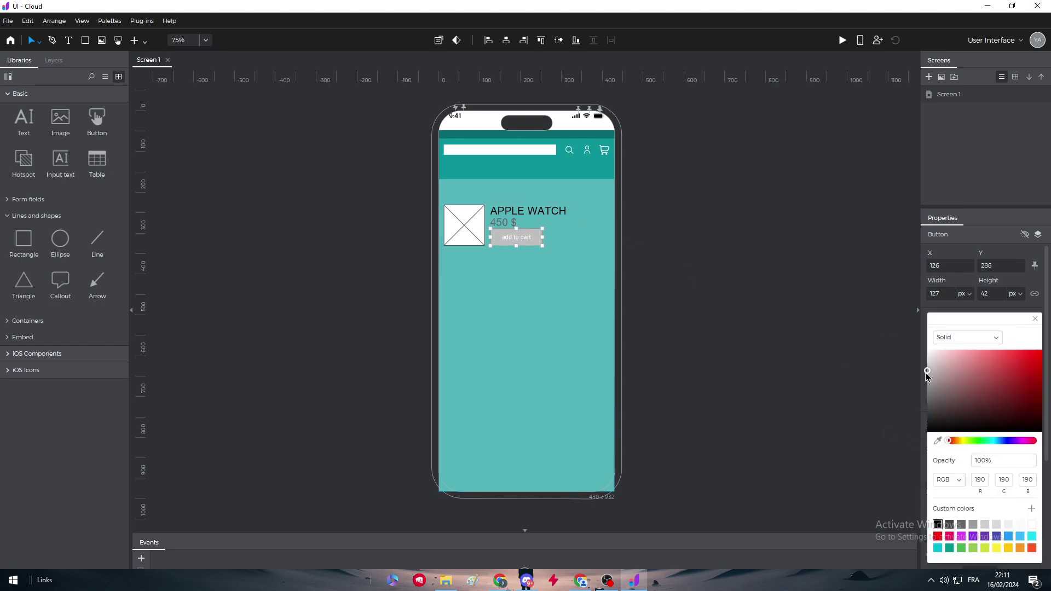
click(937, 440)
click(580, 164)
click(574, 251)
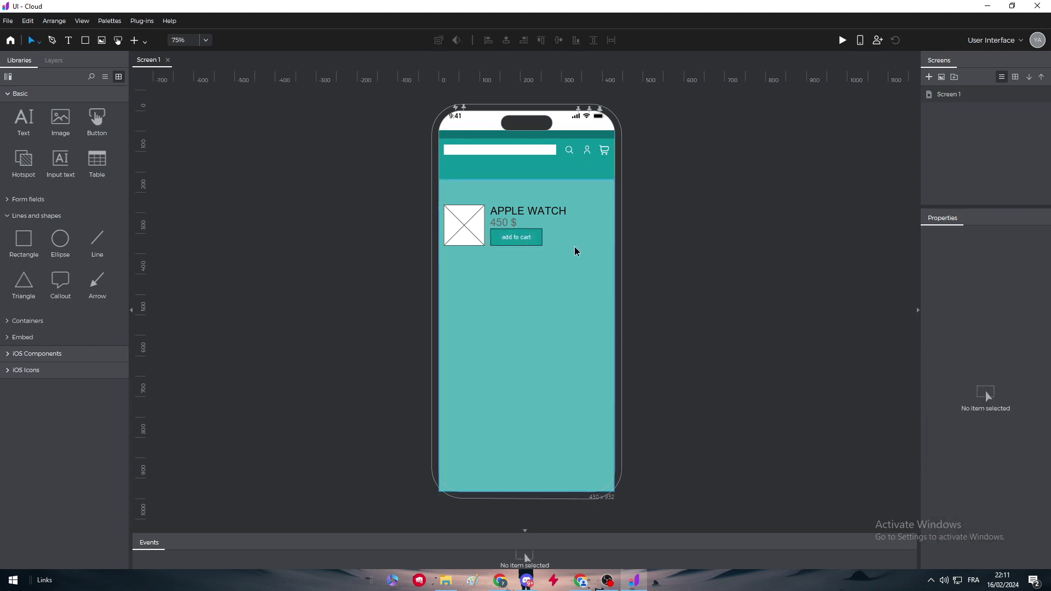
- Remove the border from the "add to cart" button
click(533, 241)
click(595, 274)
click(517, 216)
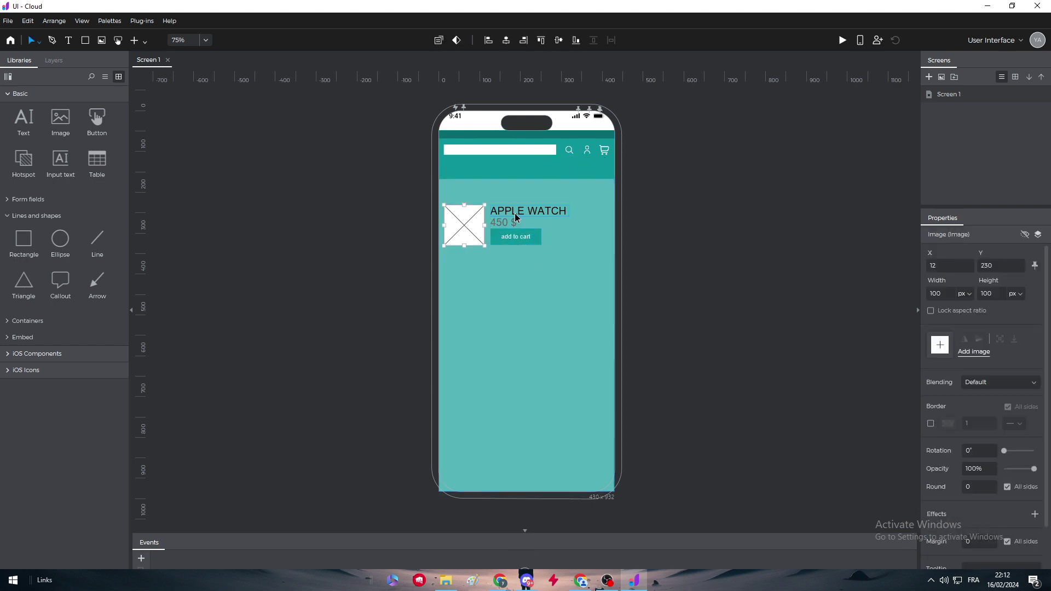
click(780, 273)
- Draw a thin horizontal divider line about 365 px long just below the product's image and button
click(95, 247)
mouse_move(446, 255)
mouse_down()
mouse_move(532, 242)
mouse_move(515, 253)
mouse_move(599, 254)
mouse_up()
click(581, 261)
click(563, 255)
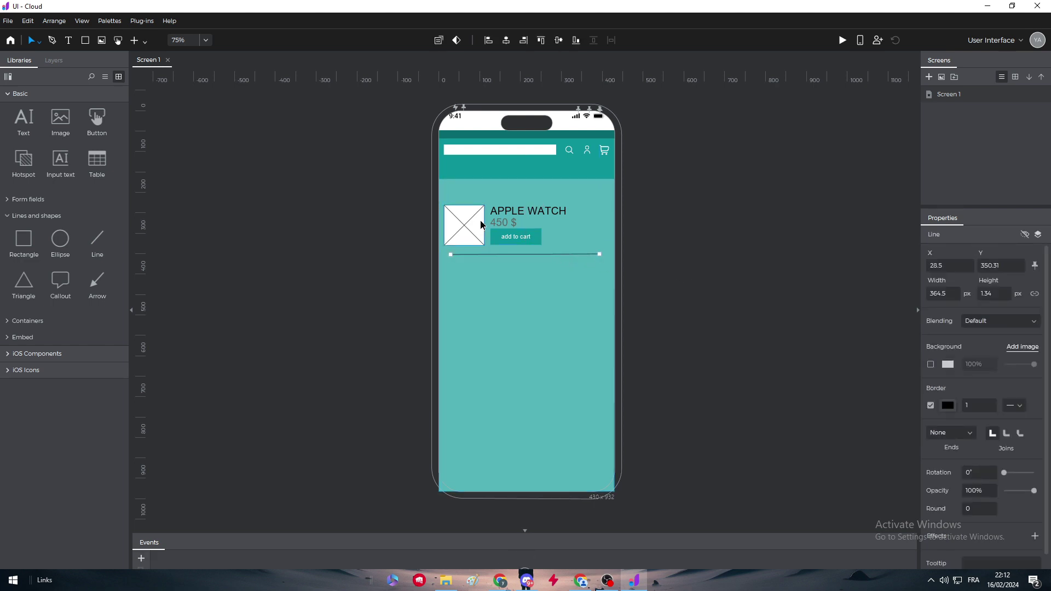
- Duplicate the product's image placeholder, "APPLE WATCH" title, price and "add to cart" button together, placing the copy below the divider line
click(454, 200)
click(476, 218)
shift+click(516, 214)
shift+click(505, 222)
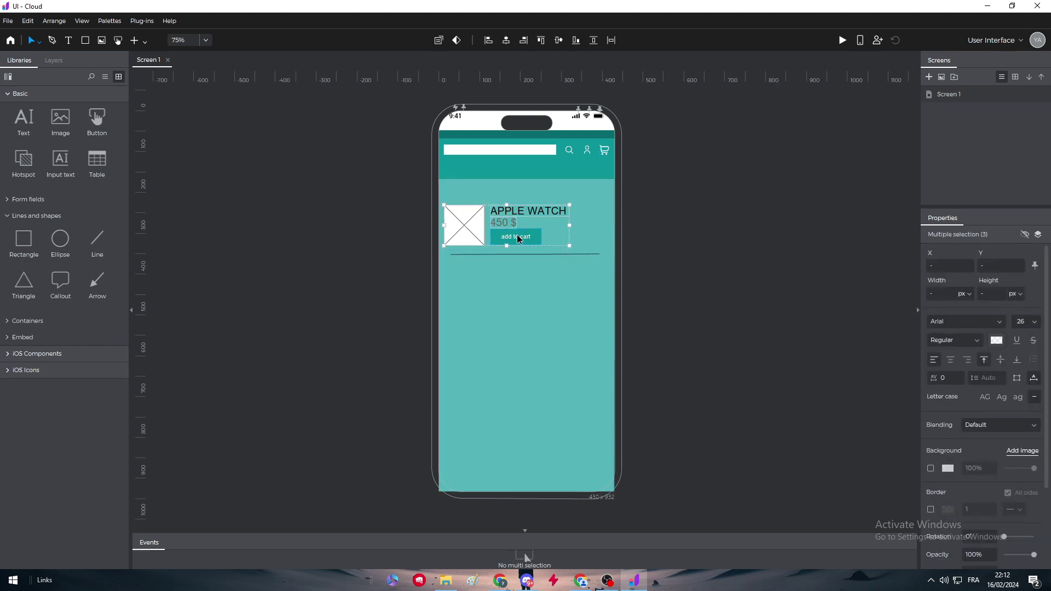
shift+click(517, 235)
drag(506, 244, 470, 294)
click(715, 296)
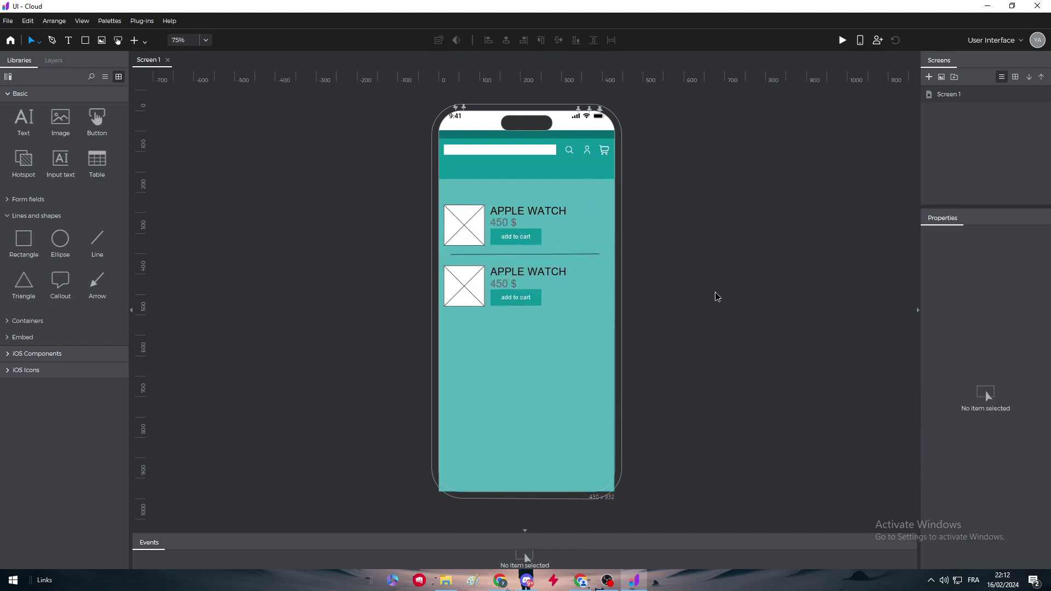